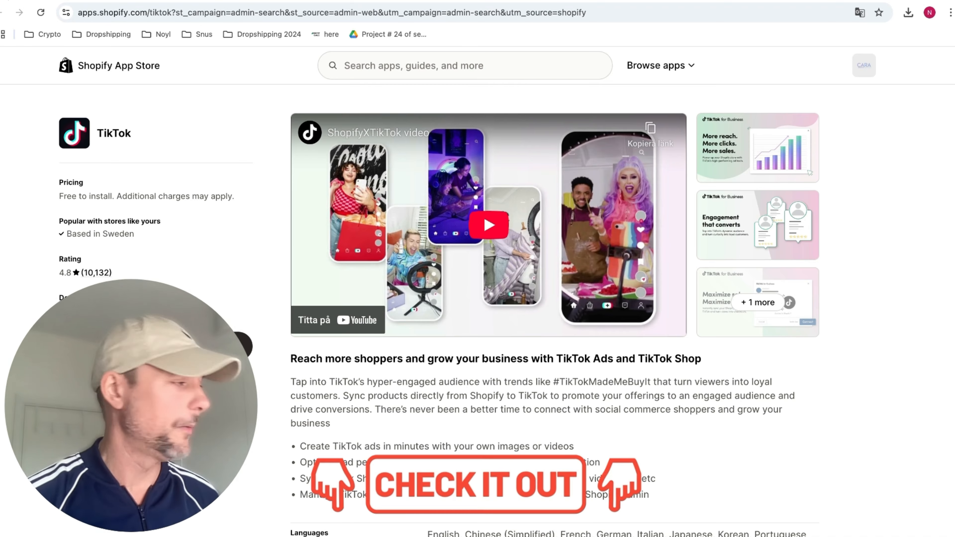
# Step: Install the TikTok app on the Shopify store and start its advertising setup
pyautogui.click(155, 346)
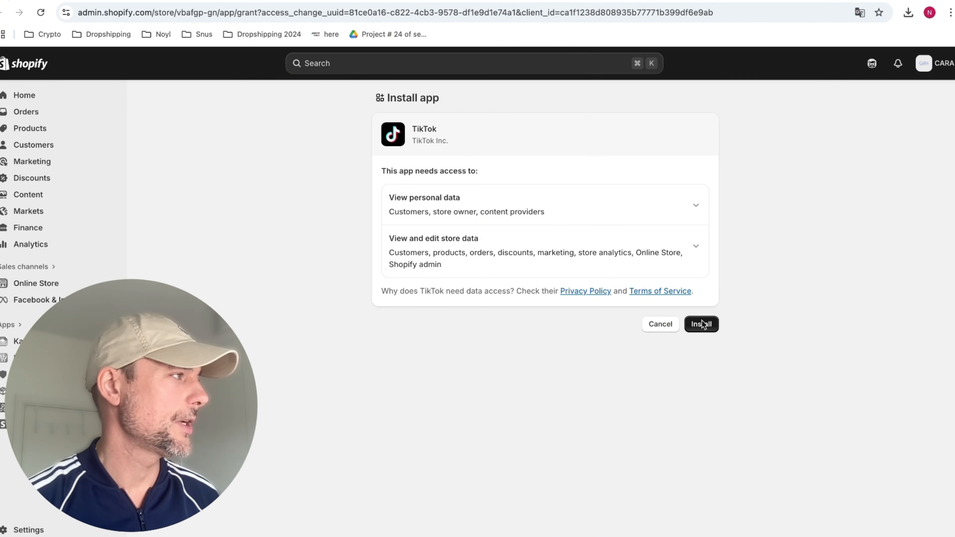
pyautogui.click(703, 323)
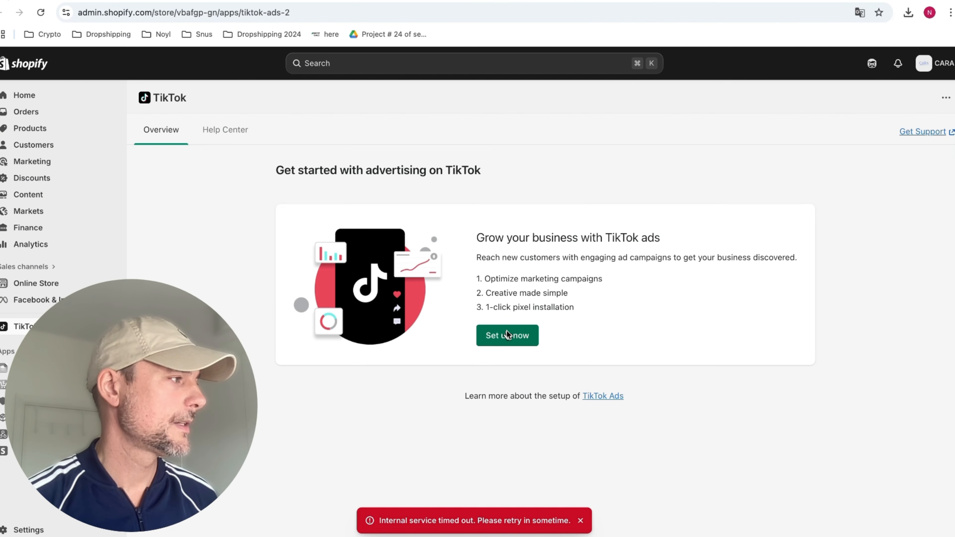
pyautogui.click(507, 335)
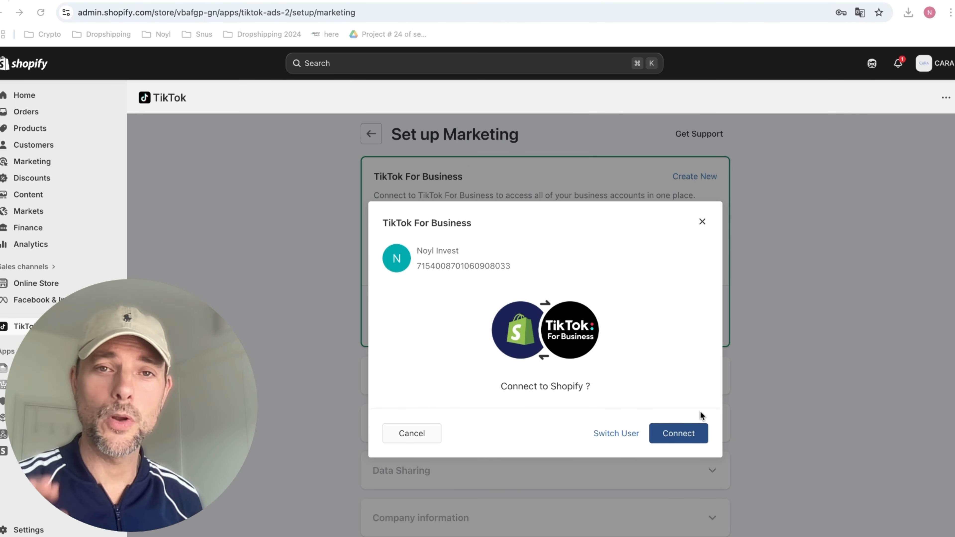
# Step: Connect the TikTok For Business account to Shopify and create a new TikTok Ads Manager account for the store
pyautogui.click(685, 434)
pyautogui.scroll(-1, 708, 367)
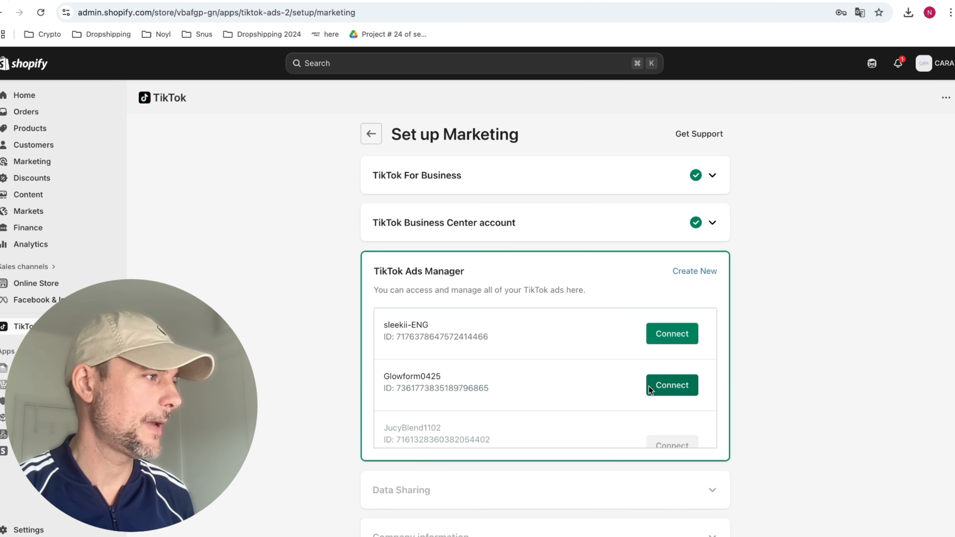
pyautogui.click(689, 270)
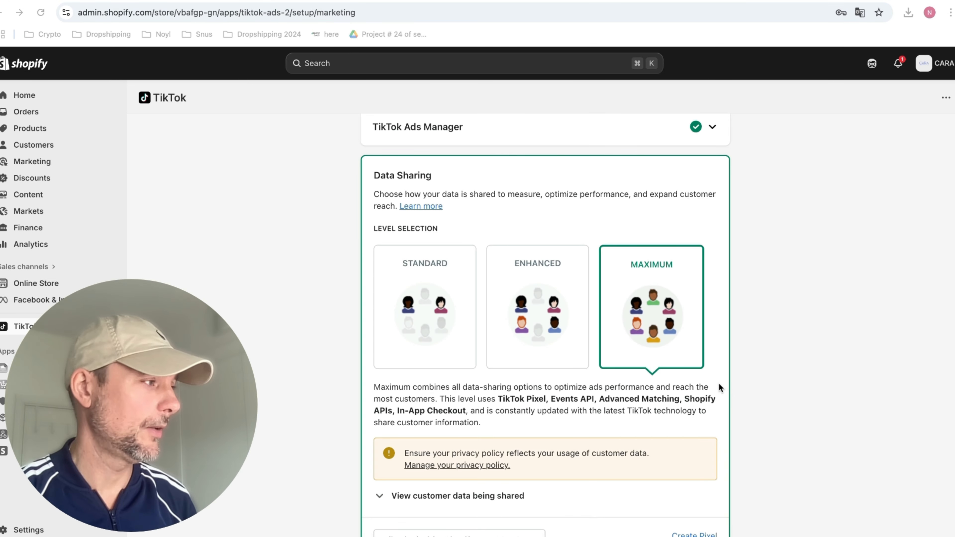
pyautogui.scroll(-3, 719, 384)
pyautogui.scroll(-1, 556, 444)
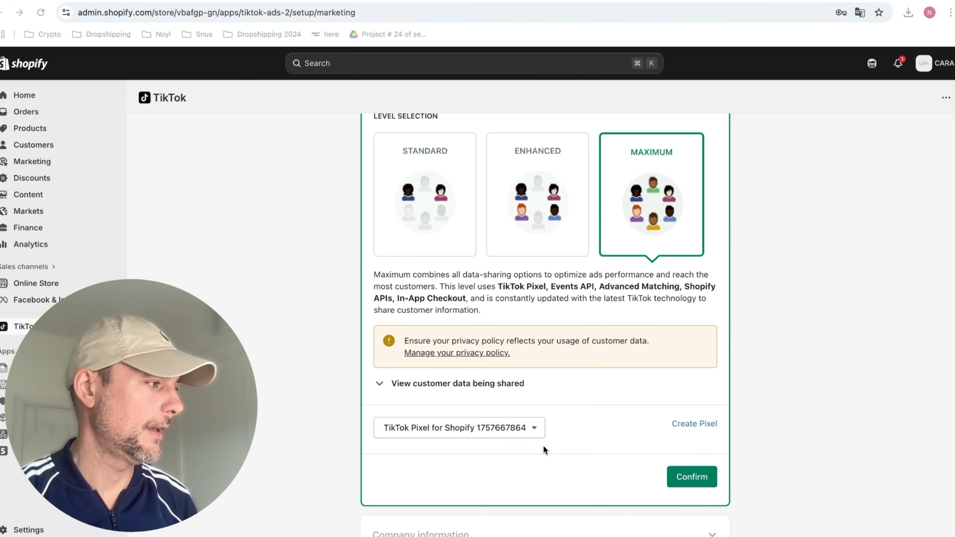
pyautogui.scroll(-2, 599, 431)
pyautogui.click(691, 430)
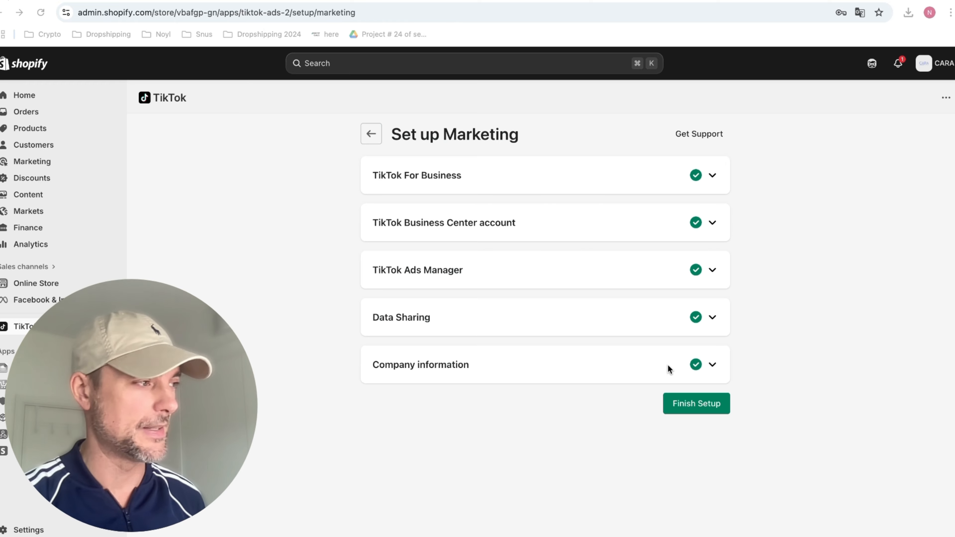
pyautogui.click(708, 405)
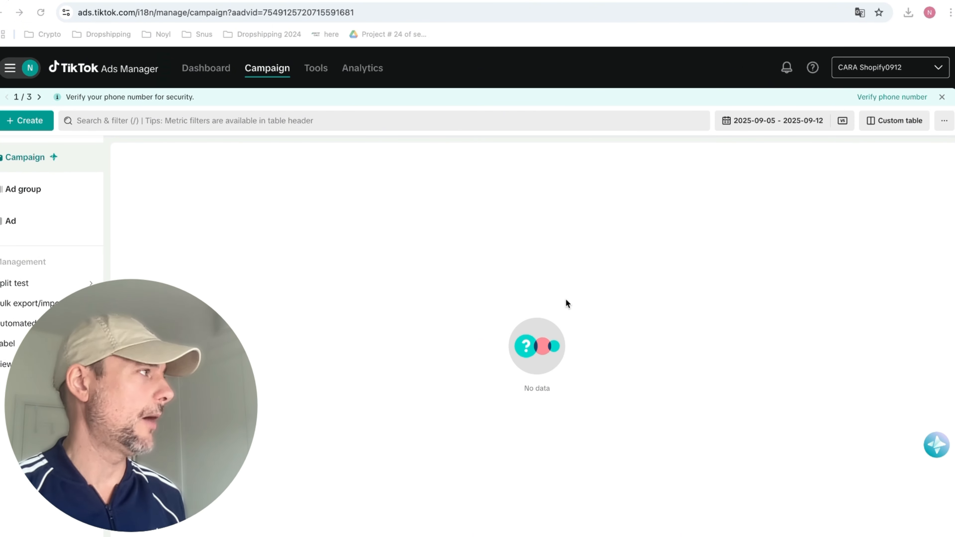
# Step: Open the Shopify pixel from the data sources in TikTok Events Manager and look over its event overview
pyautogui.click(322, 68)
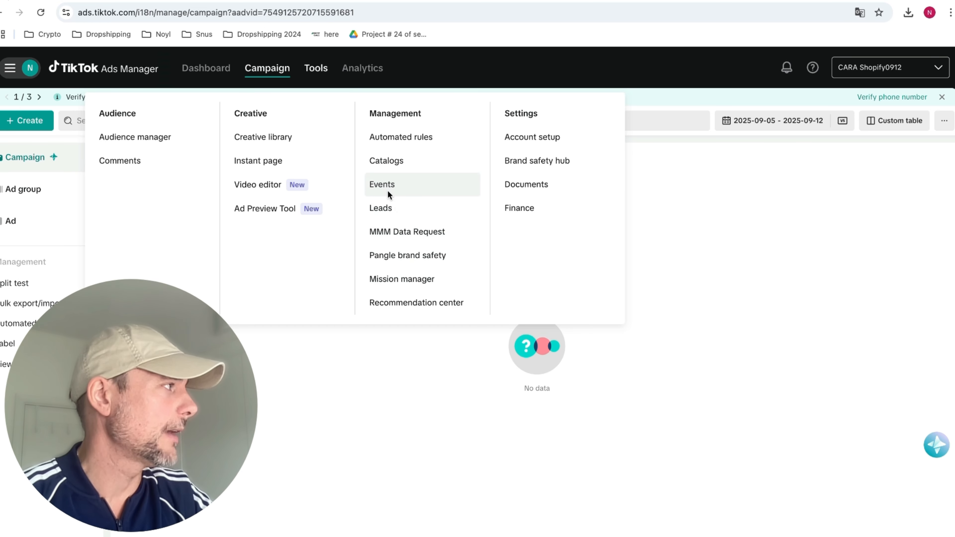
pyautogui.click(401, 185)
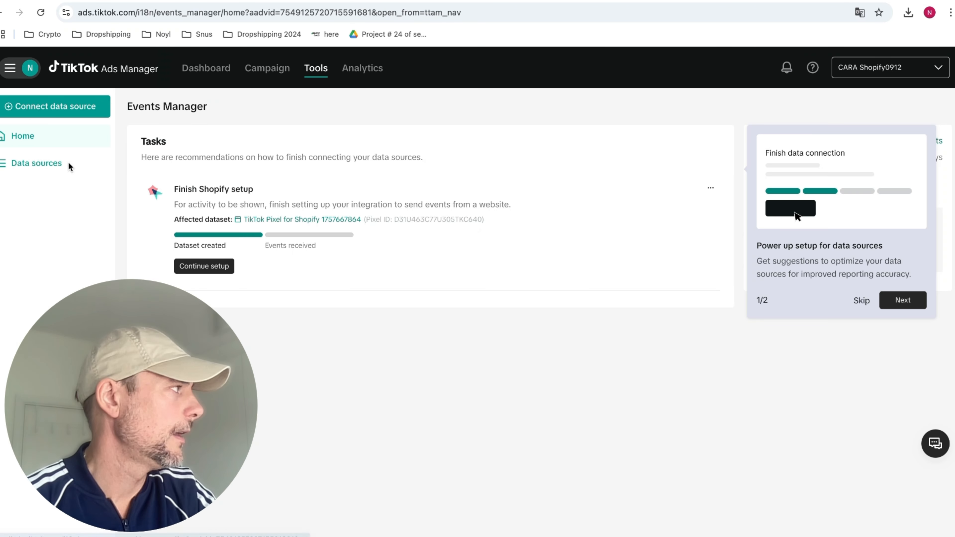
pyautogui.click(68, 162)
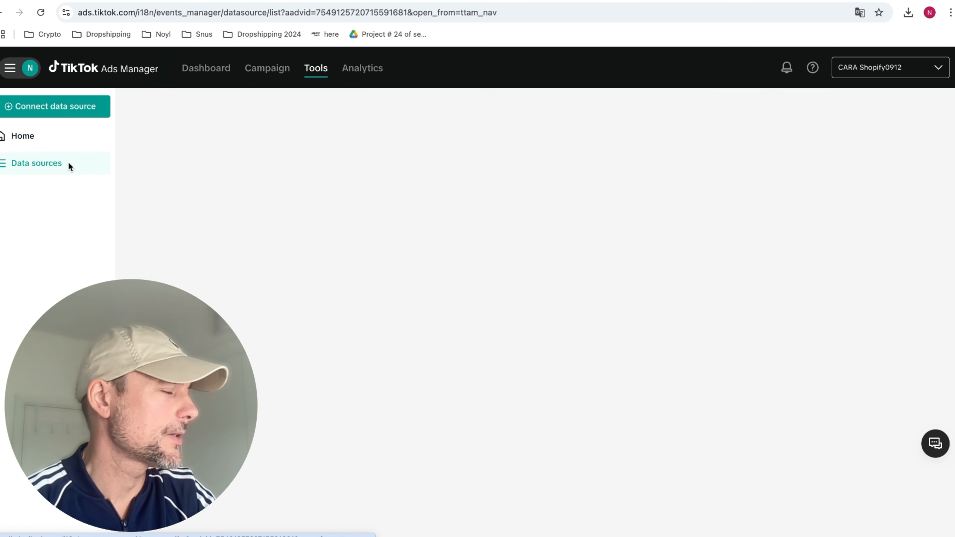
pyautogui.click(166, 190)
pyautogui.scroll(-4, 424, 322)
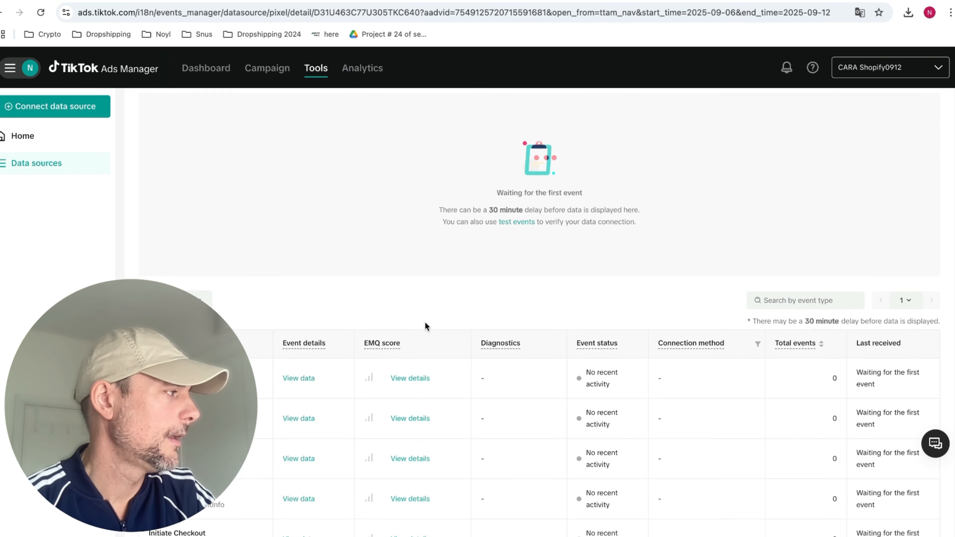
pyautogui.scroll(6, 475, 324)
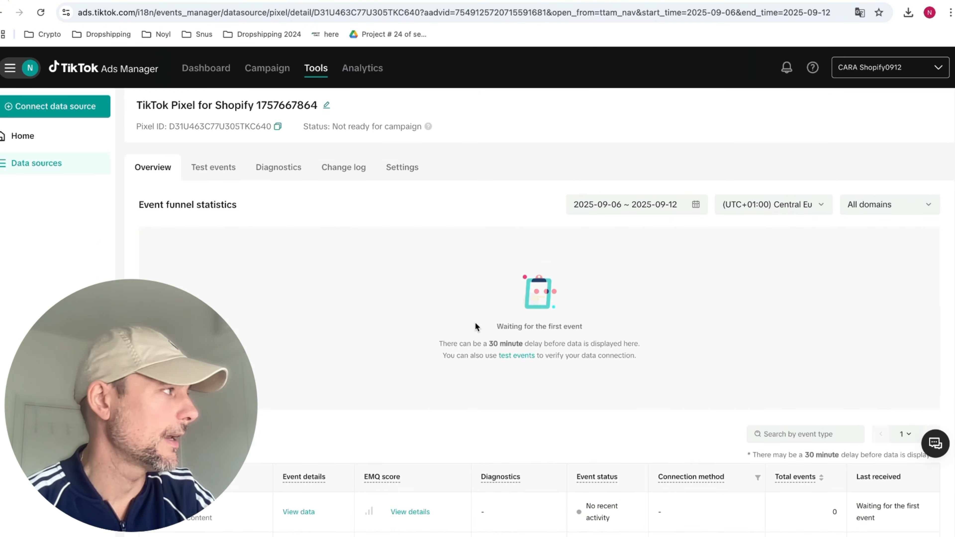
# Step: Dismiss the pixel page survey and open the pixel's test events instructions
pyautogui.scroll(-3, 472, 332)
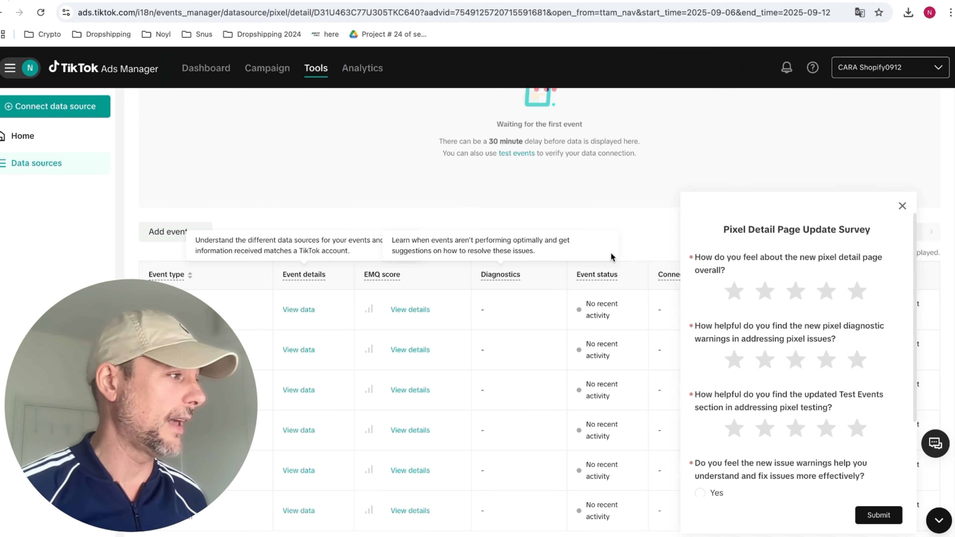
pyautogui.click(902, 206)
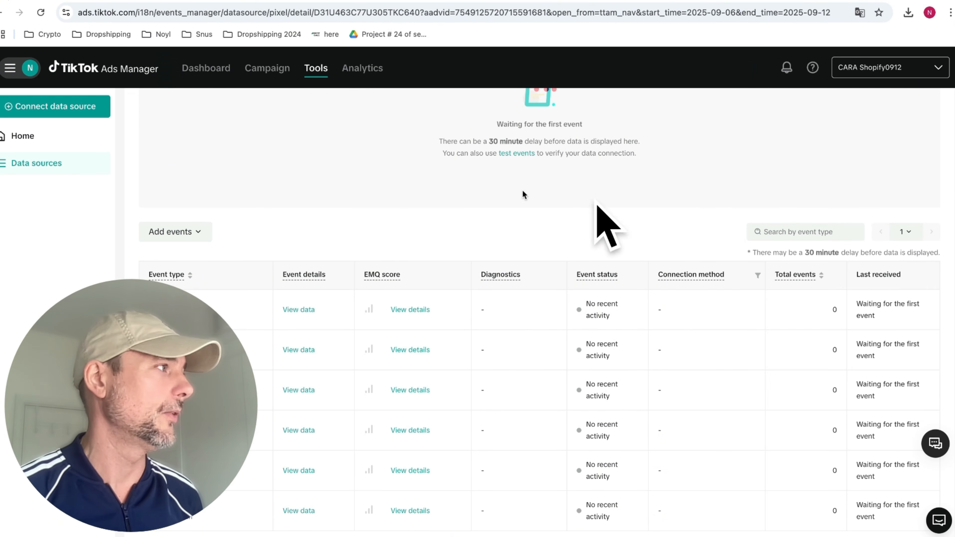
pyautogui.scroll(3, 427, 192)
pyautogui.click(517, 281)
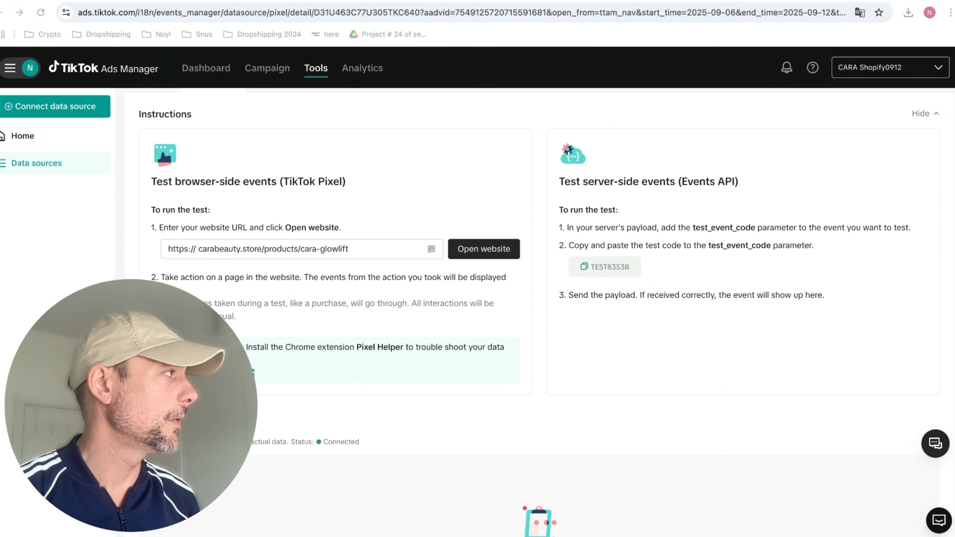
# Step: Switch to the Shopify admin and create an amount-off-order discount with the code "test" and a value of 99 percent
pyautogui.click(84, 0)
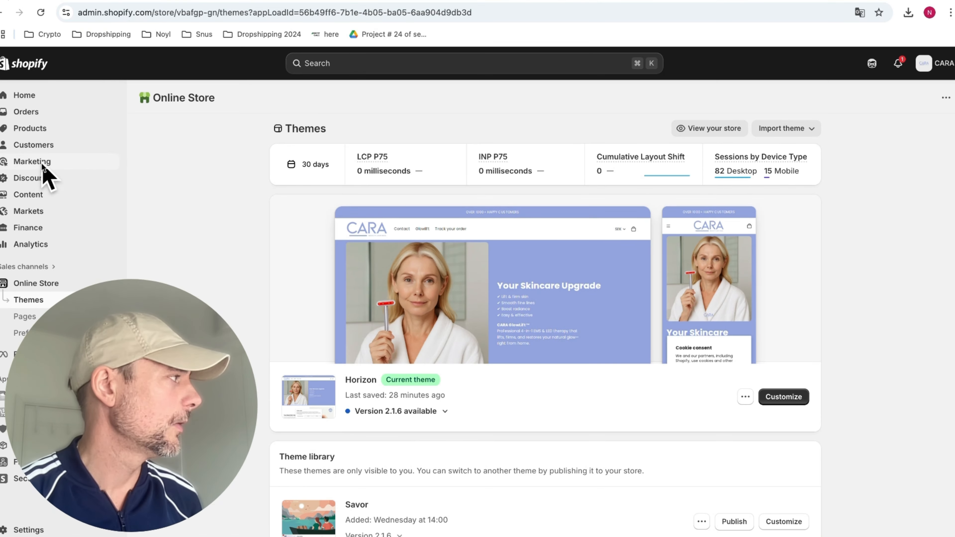
pyautogui.click(42, 177)
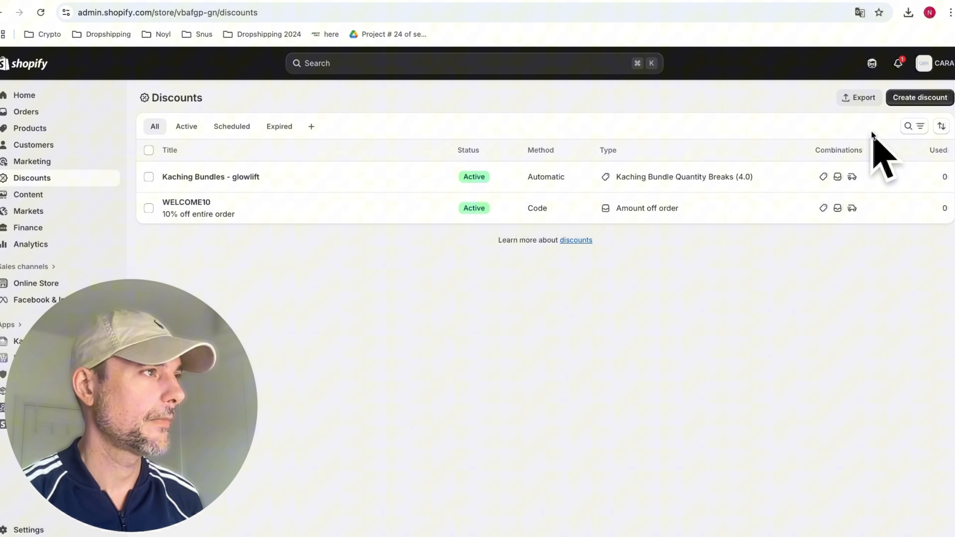
pyautogui.click(903, 98)
pyautogui.click(480, 282)
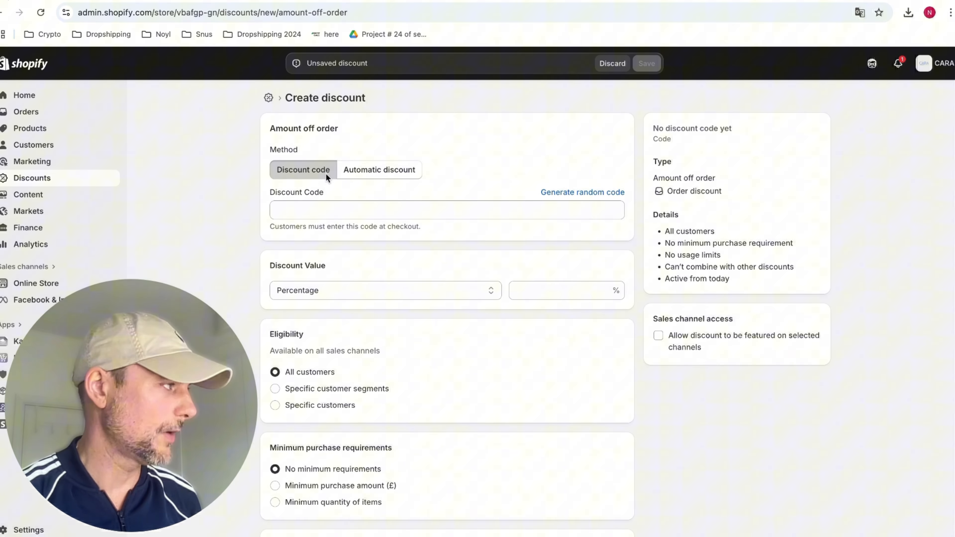
pyautogui.click(327, 208)
pyautogui.write('test')
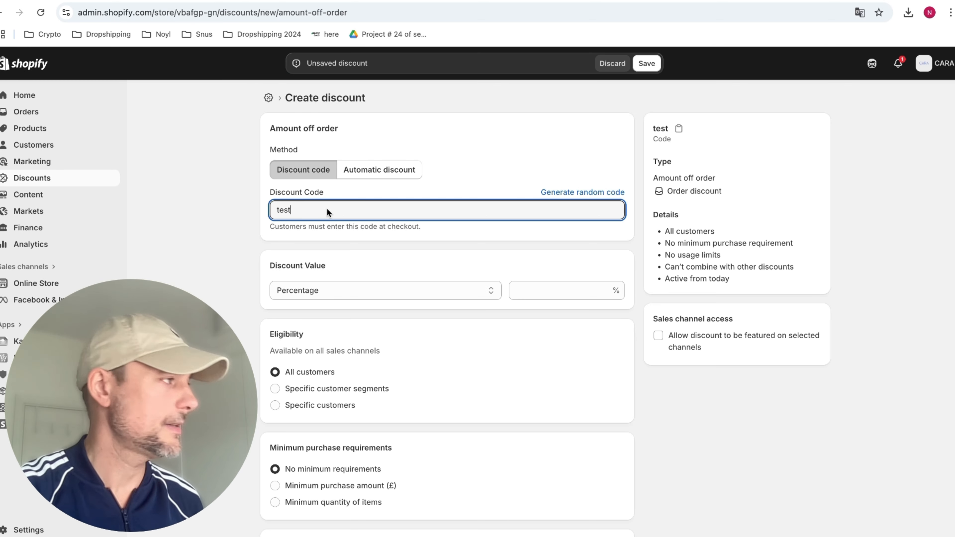
pyautogui.click(574, 299)
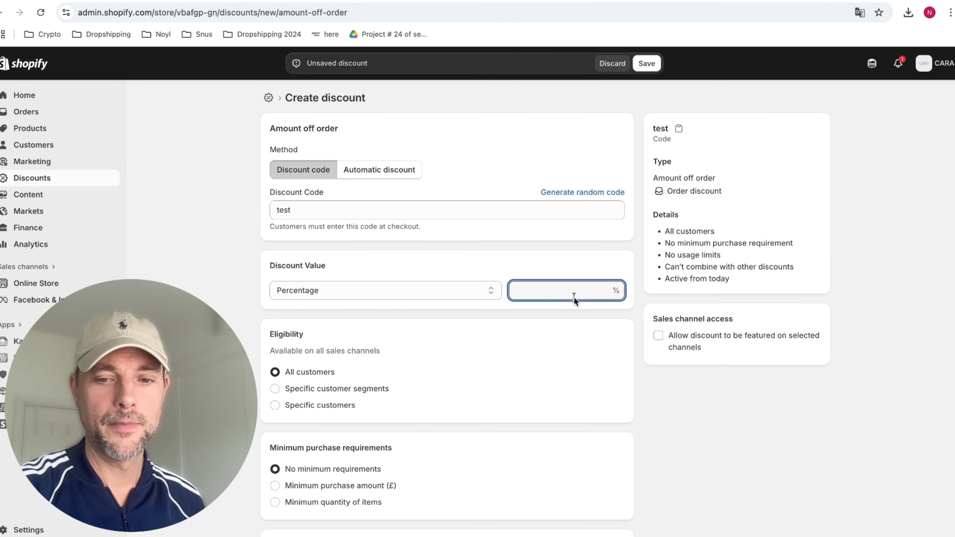
pyautogui.write('99')
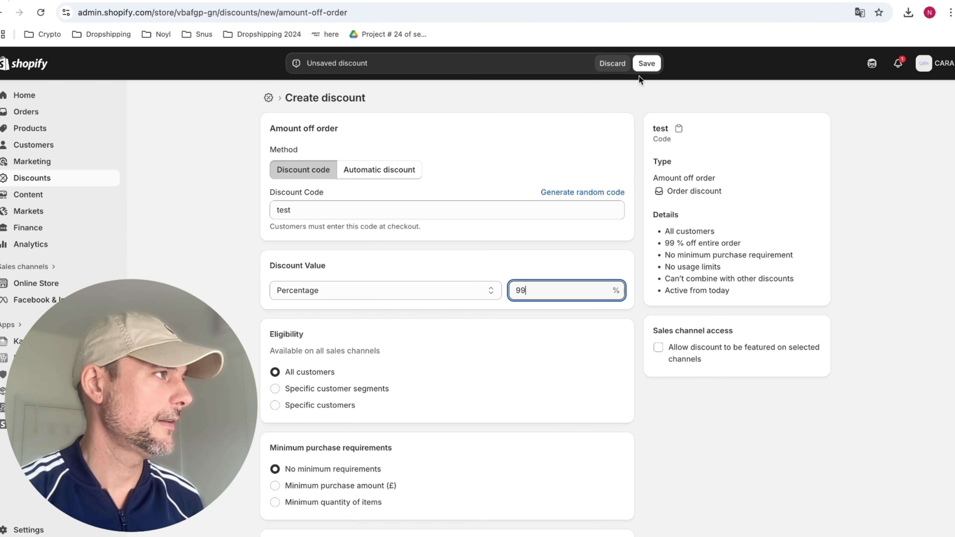
pyautogui.click(646, 68)
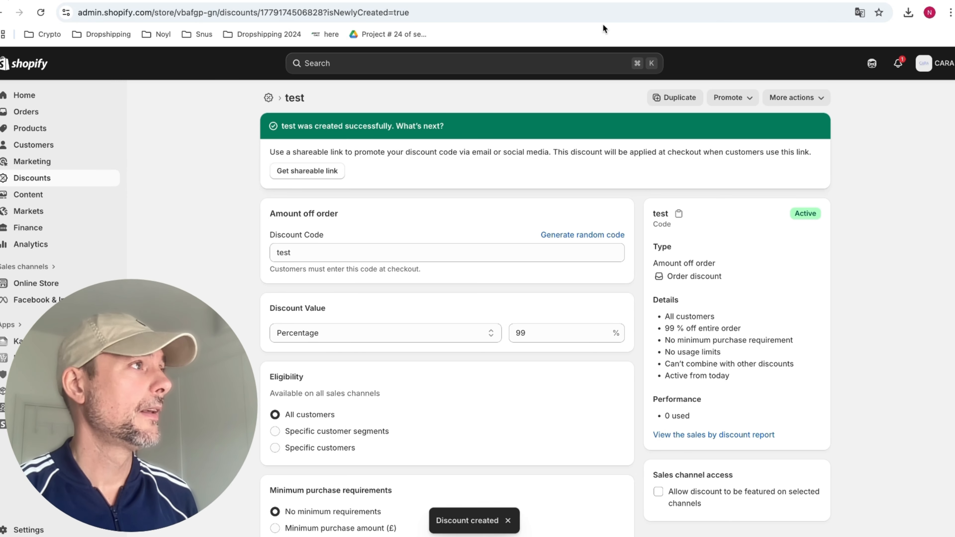
# Step: Switch to TikTok Ads Manager, show the QR code for testing the cara-glowlift product page, and examine the View Content test event's parameters
pyautogui.click(781, 0)
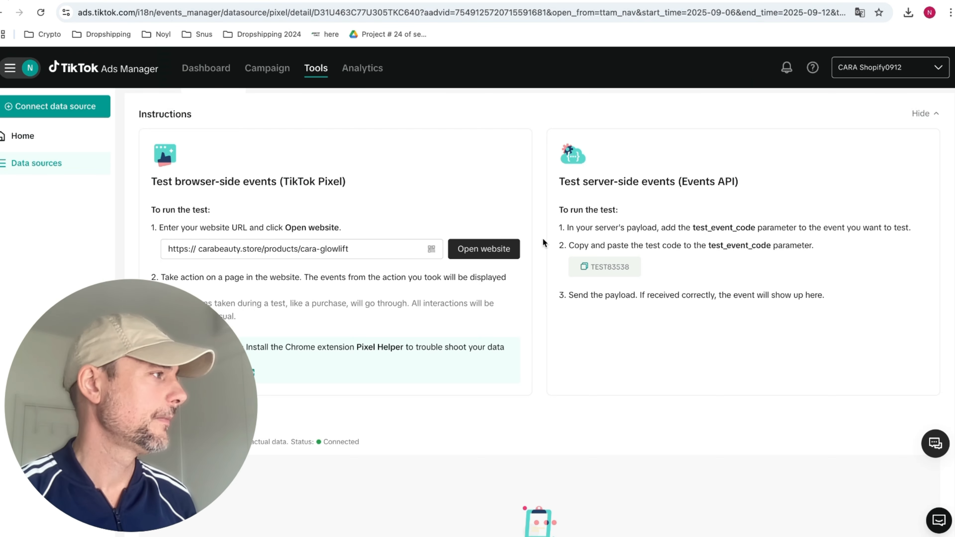
pyautogui.click(428, 251)
pyautogui.moveTo(433, 250)
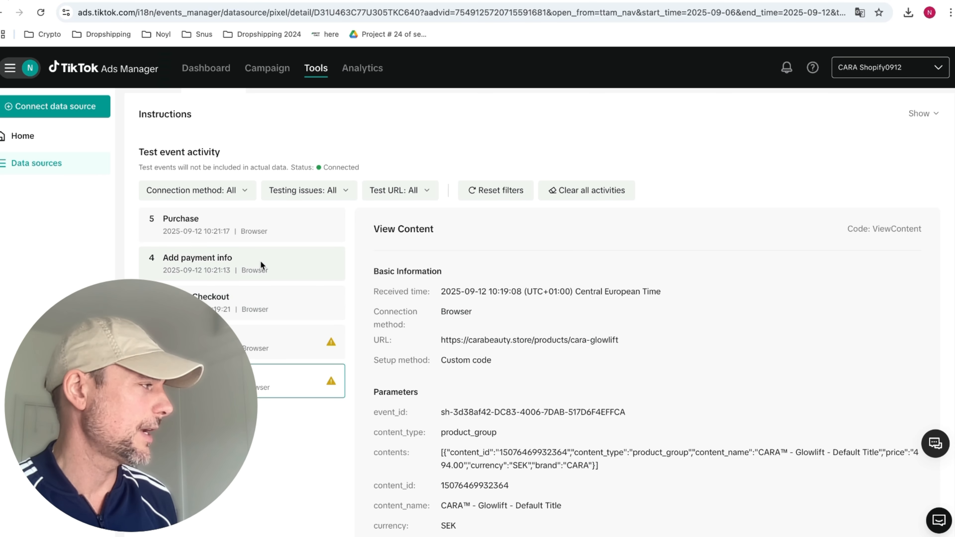
pyautogui.scroll(-3, 522, 434)
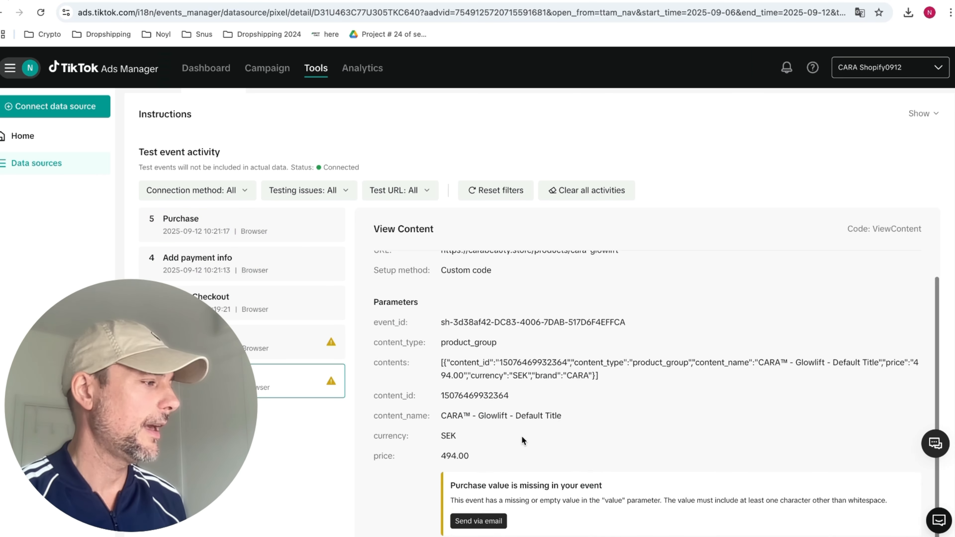
pyautogui.scroll(3, 522, 434)
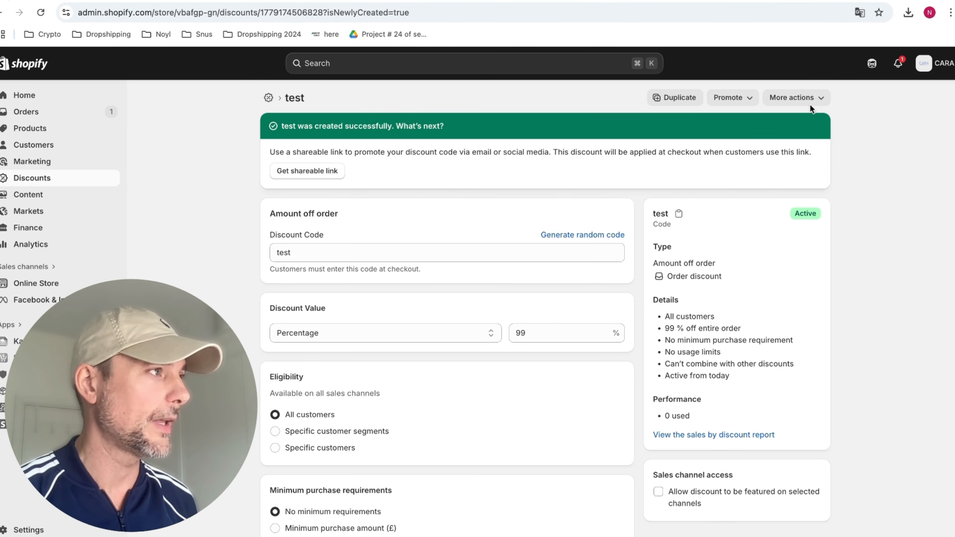
# Step: Switch to the Shopify admin and delete the "test" discount
pyautogui.click(811, 91)
pyautogui.click(780, 139)
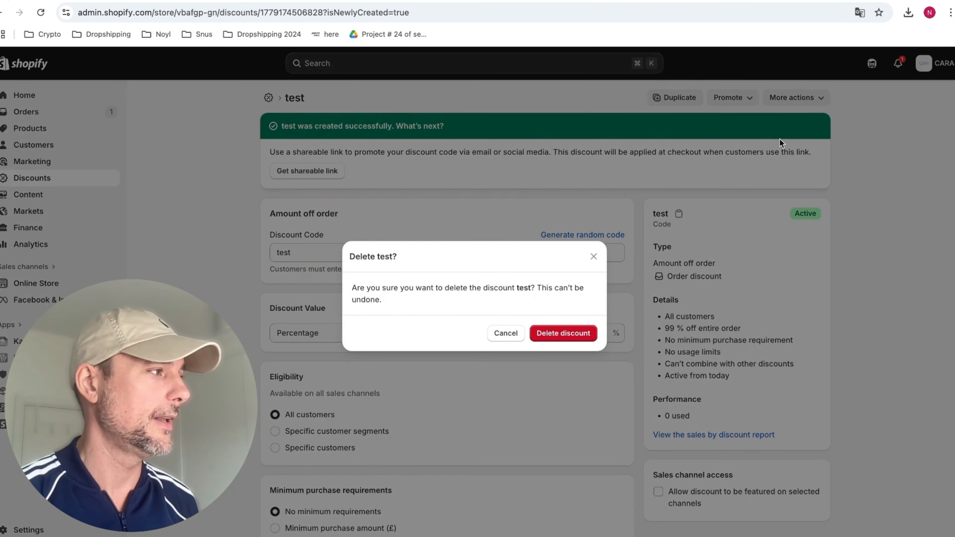
pyautogui.click(563, 333)
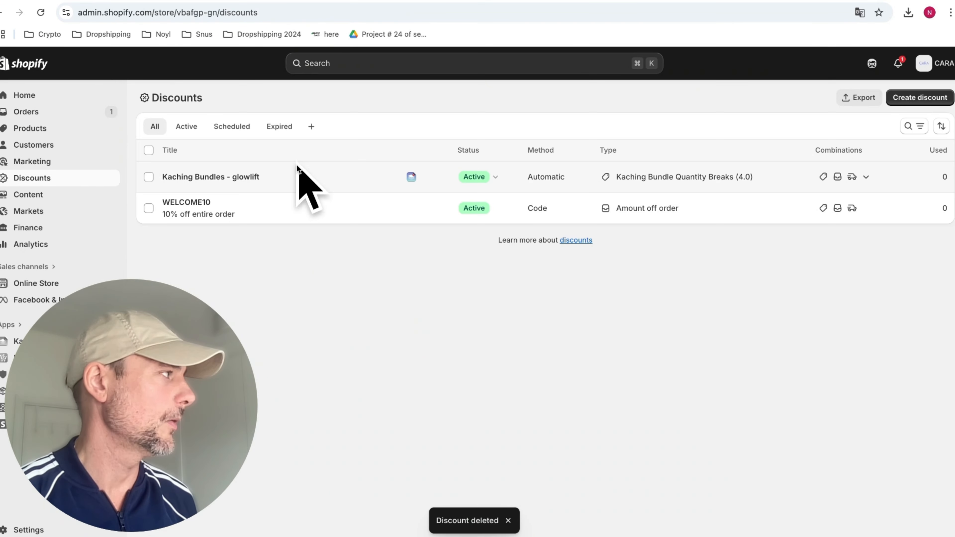
# Step: Check the store's orders list for the test purchase and open the store analytics
pyautogui.click(84, 115)
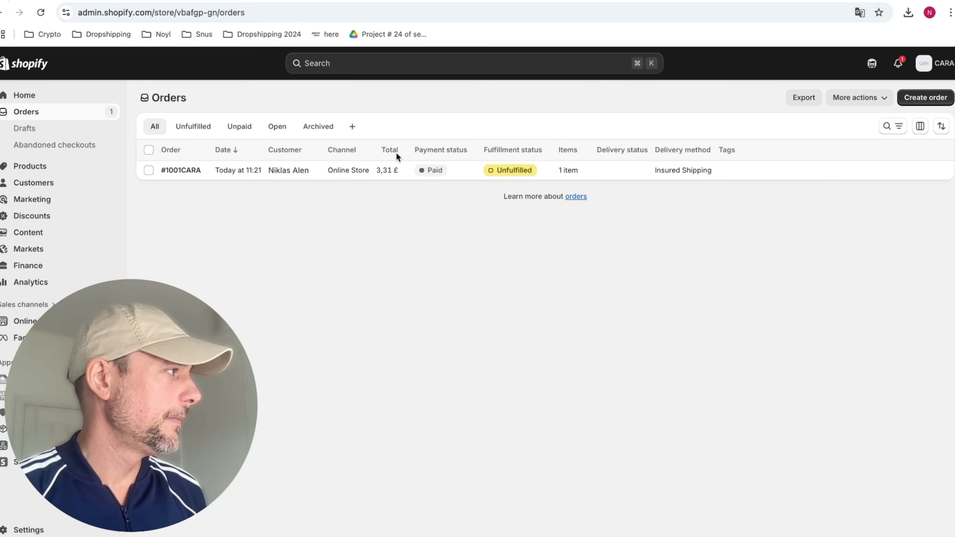
pyautogui.click(60, 282)
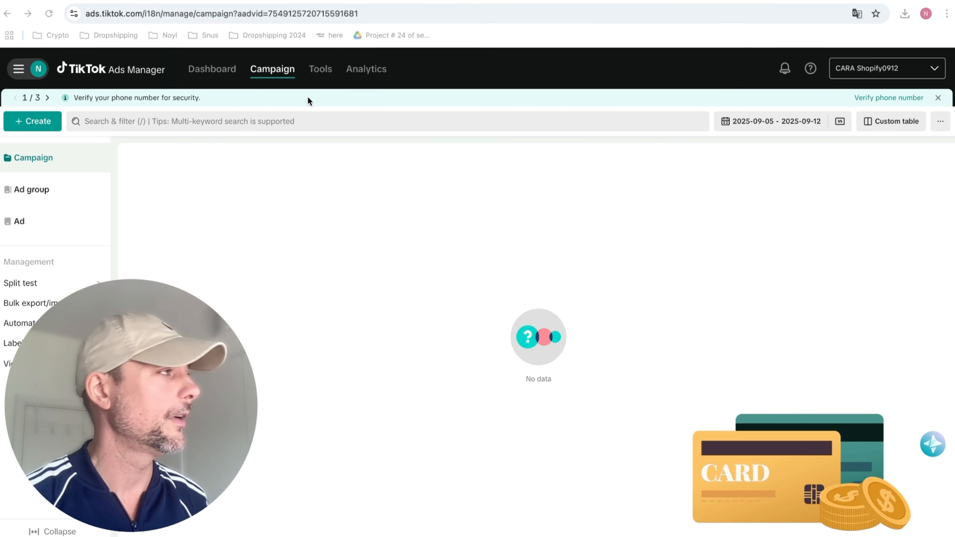
# Step: Switch to TikTok Ads Manager, start creating a new campaign and change the campaign setup to the full version
pyautogui.moveTo(325, 72)
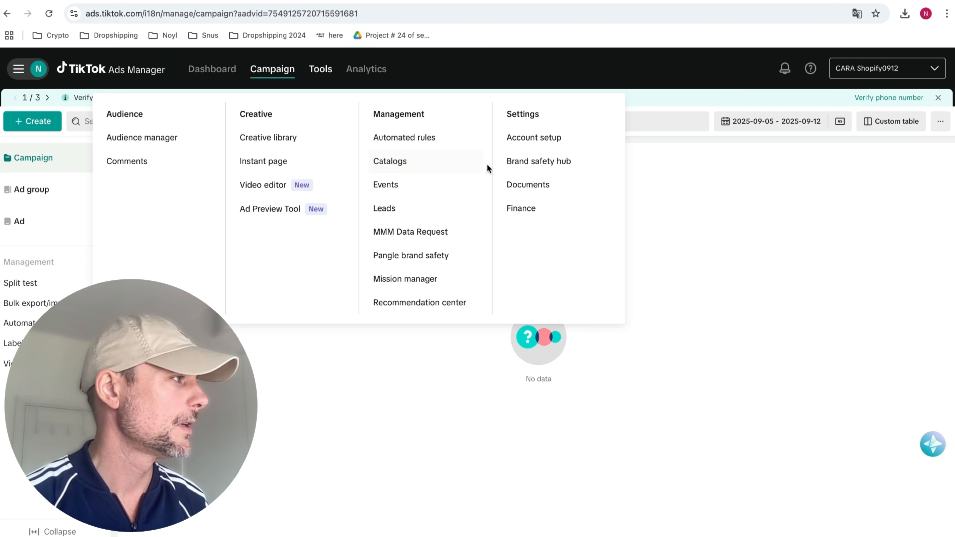
pyautogui.moveTo(29, 69)
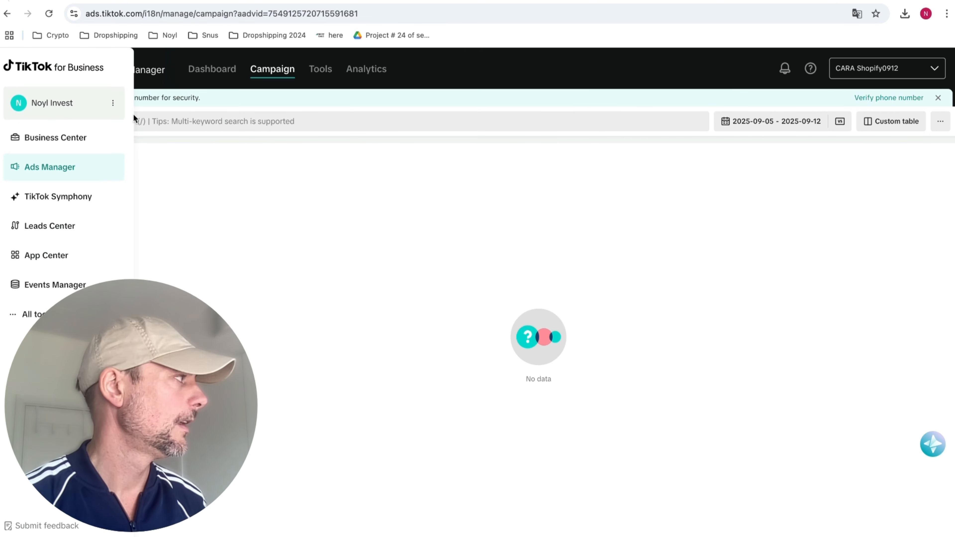
pyautogui.click(46, 125)
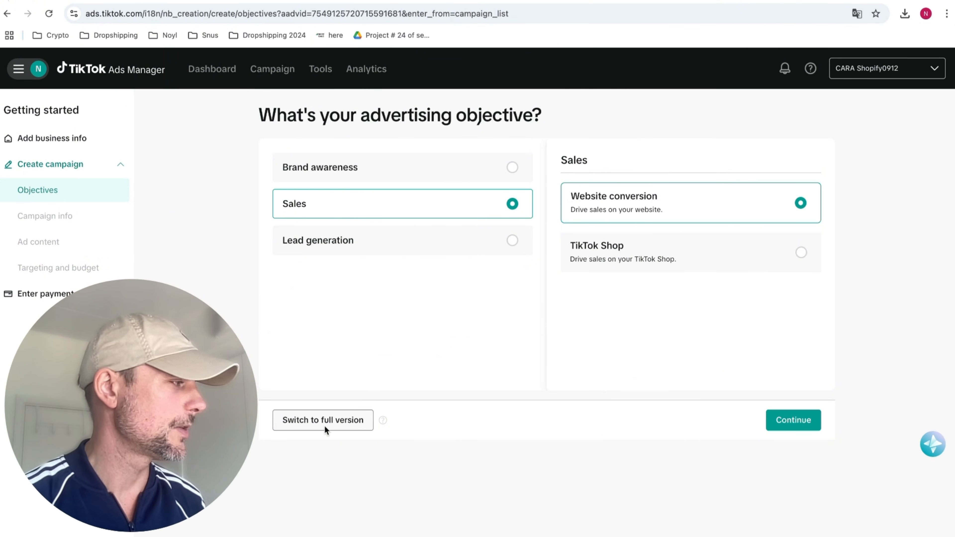
pyautogui.click(317, 417)
pyautogui.click(613, 338)
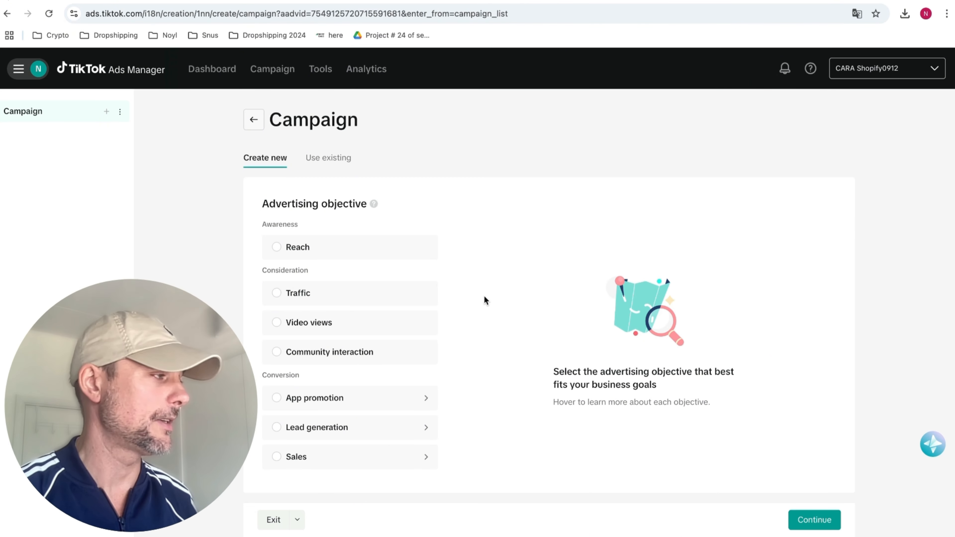
# Step: Choose the Sales advertising objective with Website as destination and Manual campaign as the campaign type
pyautogui.click(381, 460)
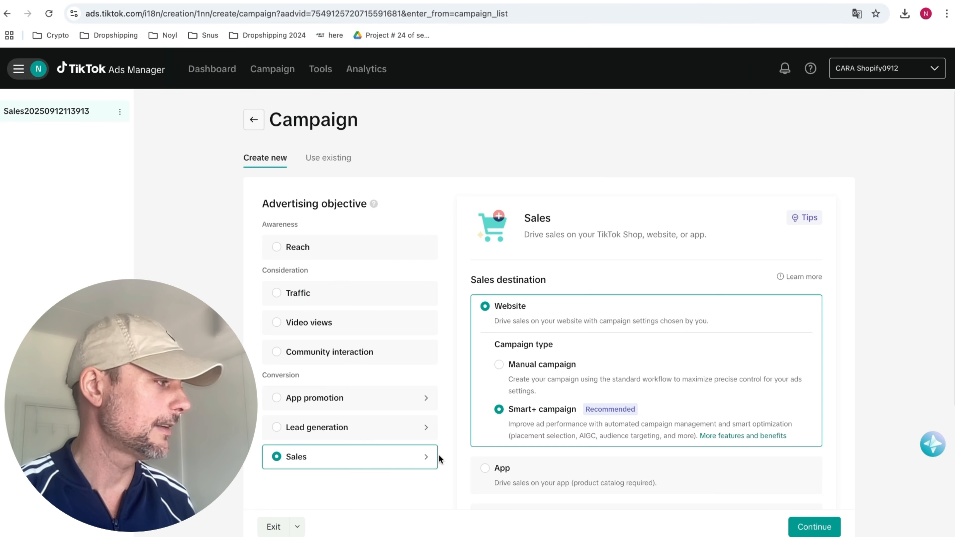
pyautogui.click(498, 364)
# Step: Rename the campaign as "CARA | TEST" in the campaign settings
pyautogui.scroll(-5, 515, 378)
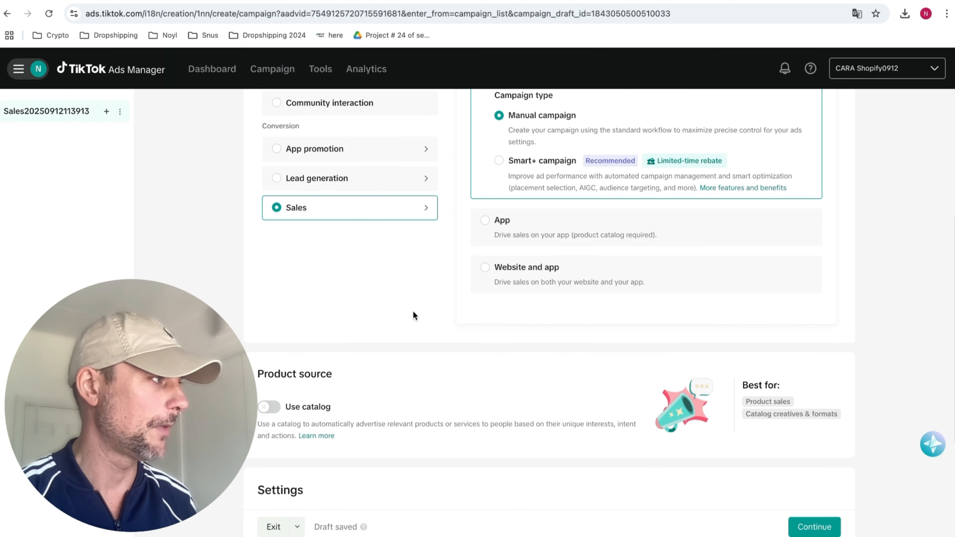
pyautogui.scroll(-4, 413, 311)
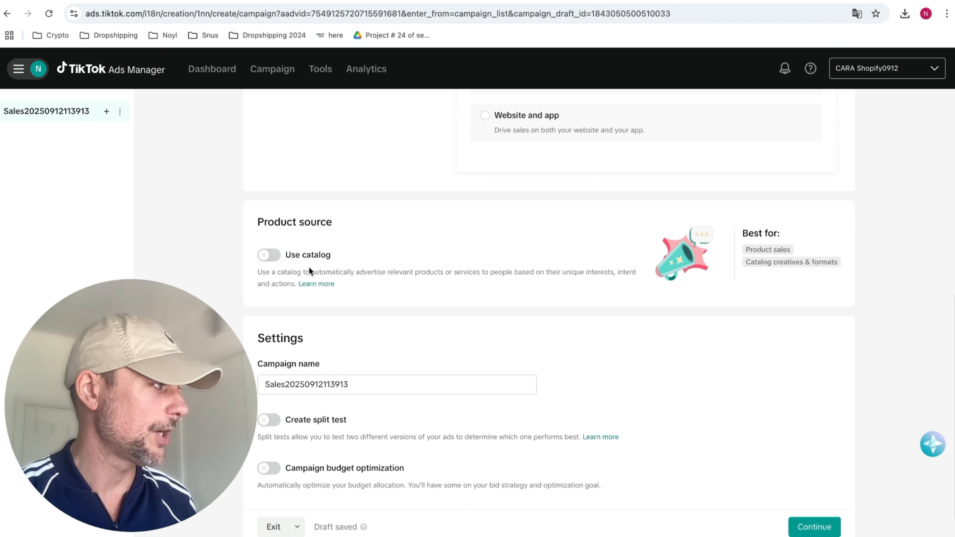
pyautogui.scroll(-1, 568, 284)
pyautogui.hotkey('ctrl', 'a')
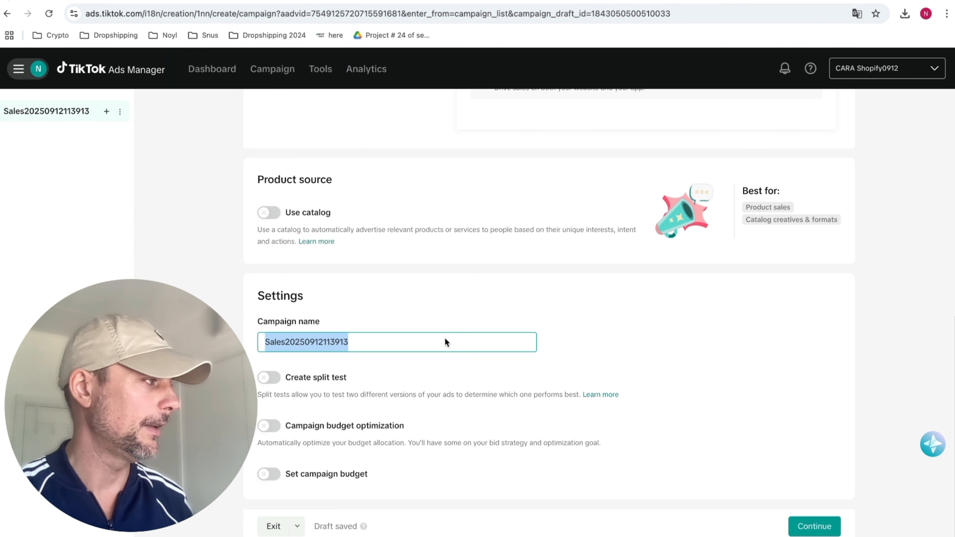
pyautogui.write('CARA')
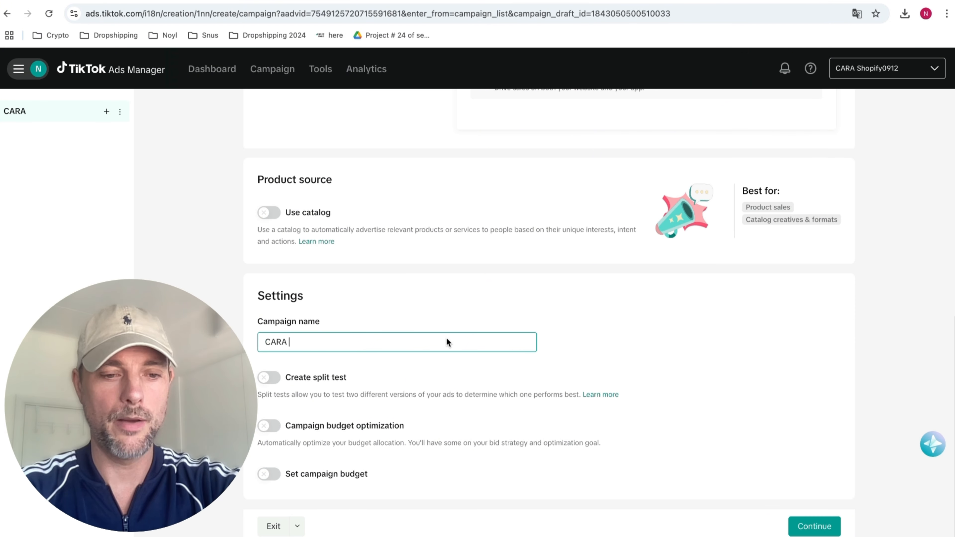
pyautogui.write(' | TEST')
# Step: Enable campaign budget optimization, set the daily budget to 500 SEK and continue to the ad group setup
pyautogui.click(269, 426)
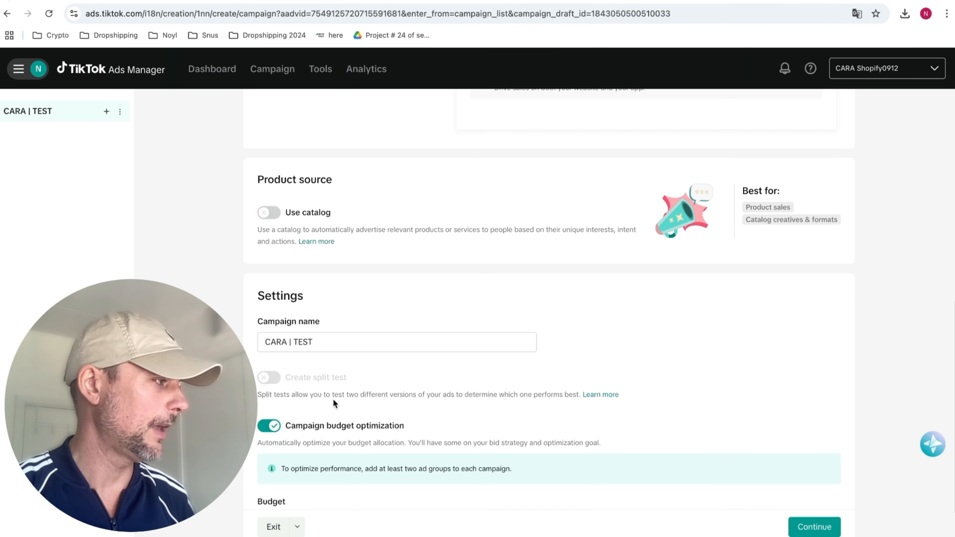
pyautogui.scroll(-1, 338, 395)
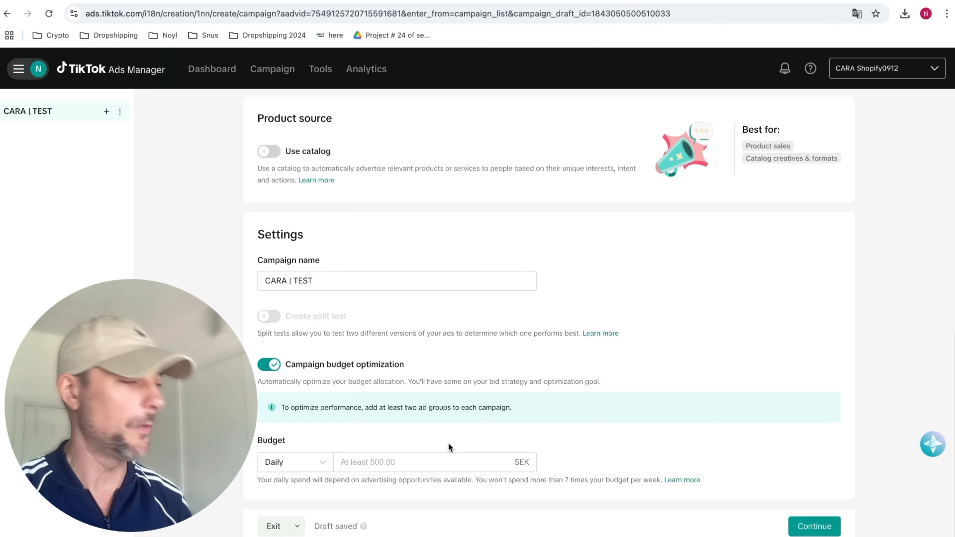
pyautogui.click(428, 459)
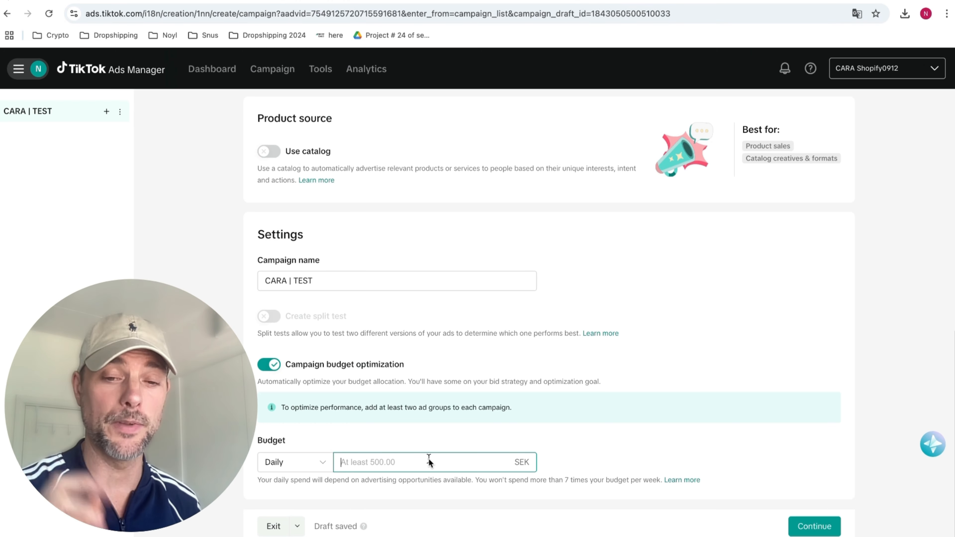
pyautogui.write('500')
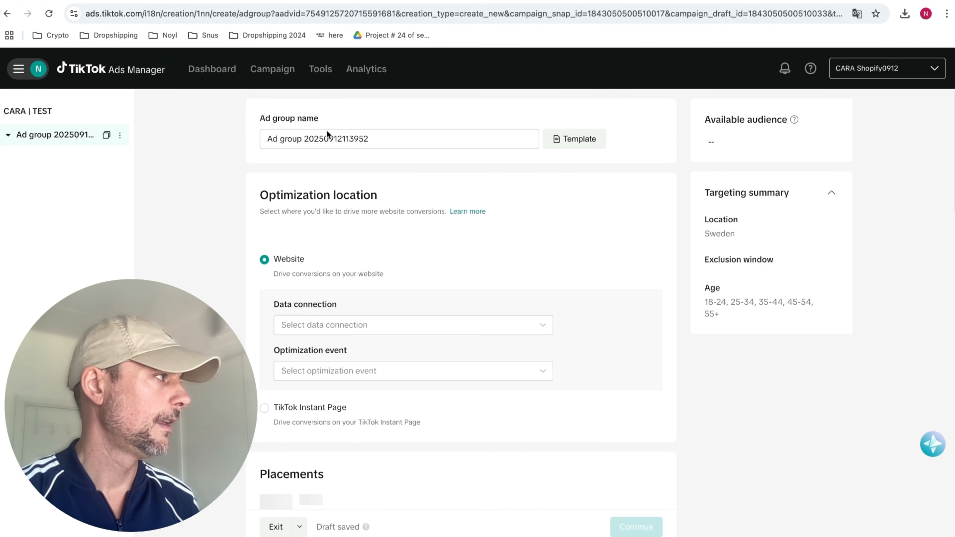
# Step: Rename the ad group as "UK | IR | F | OPEN"
pyautogui.tripleClick(328, 143)
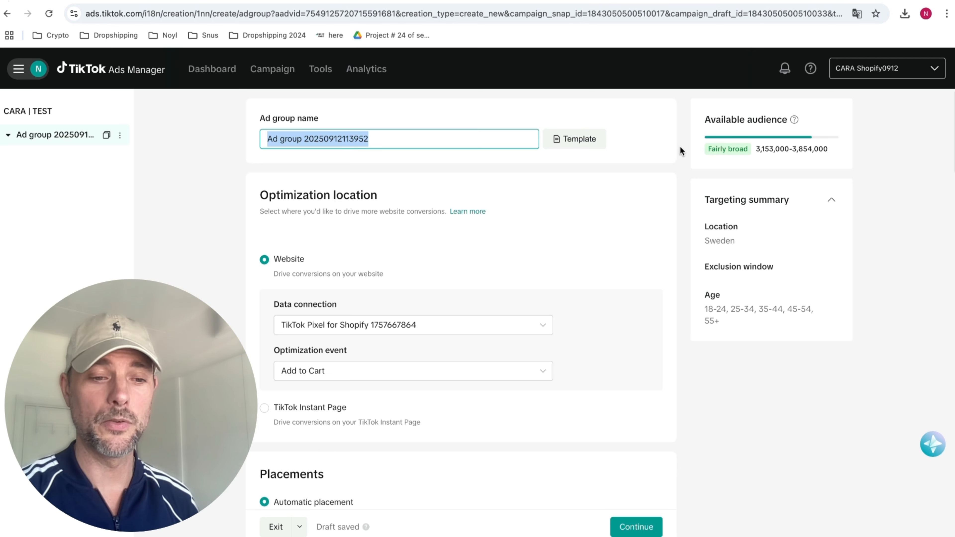
pyautogui.write('UK')
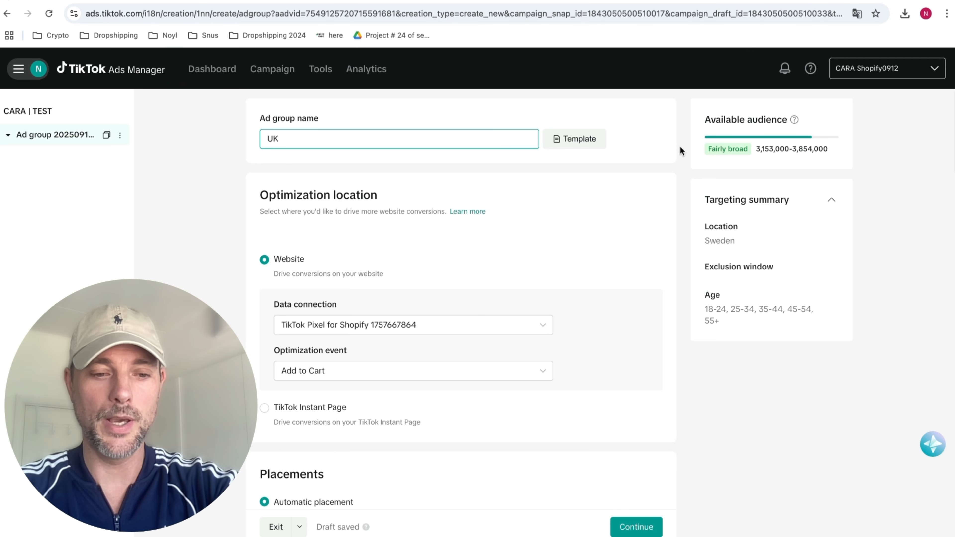
pyautogui.write(' | IR')
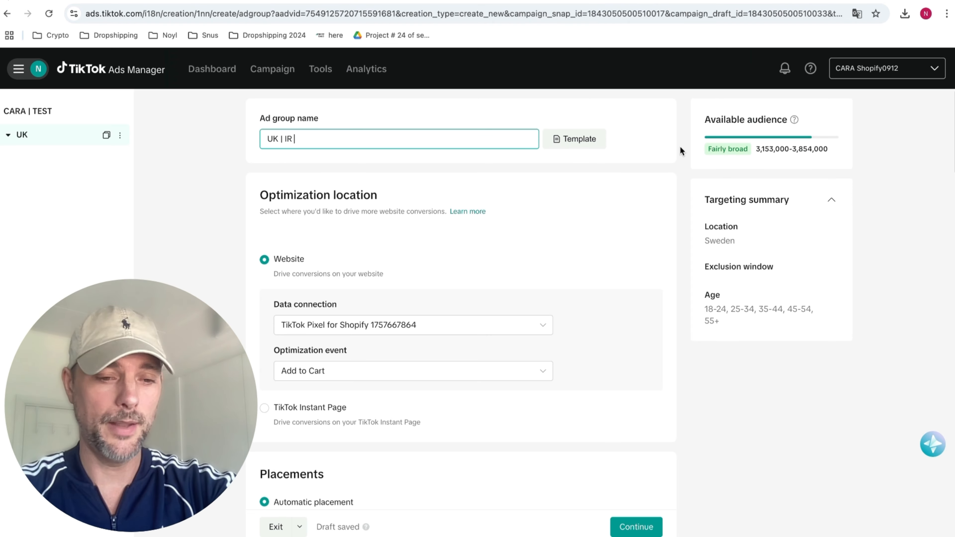
pyautogui.write(' | F ')
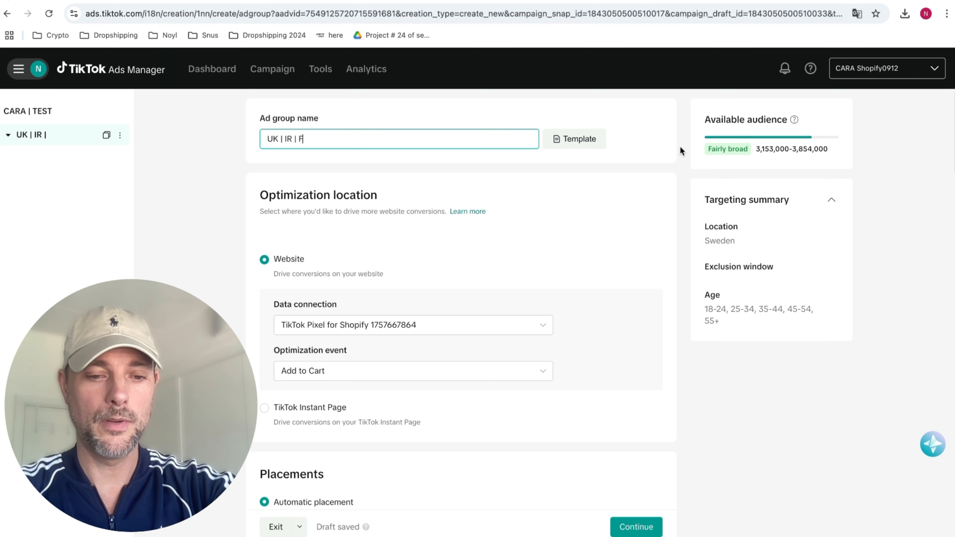
pyautogui.write('|')
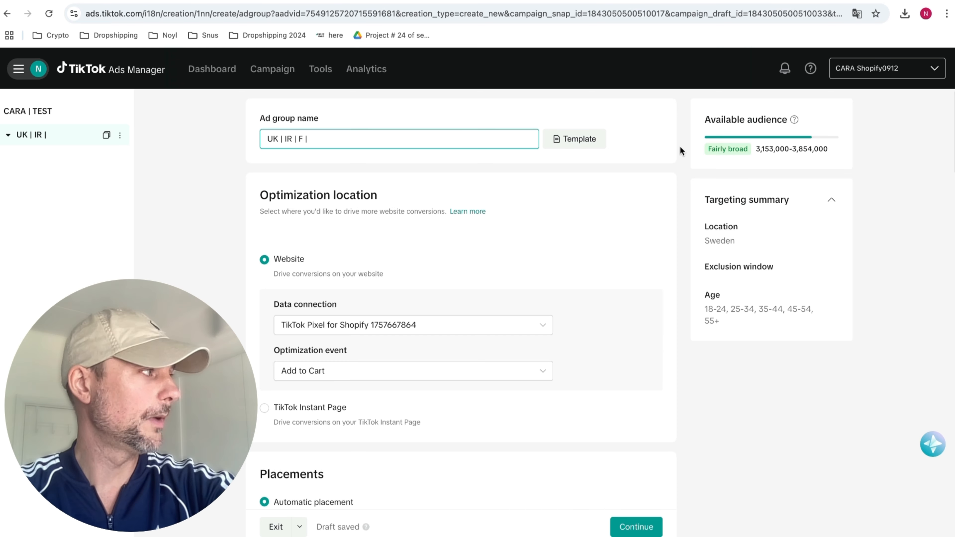
pyautogui.write(' OPEN')
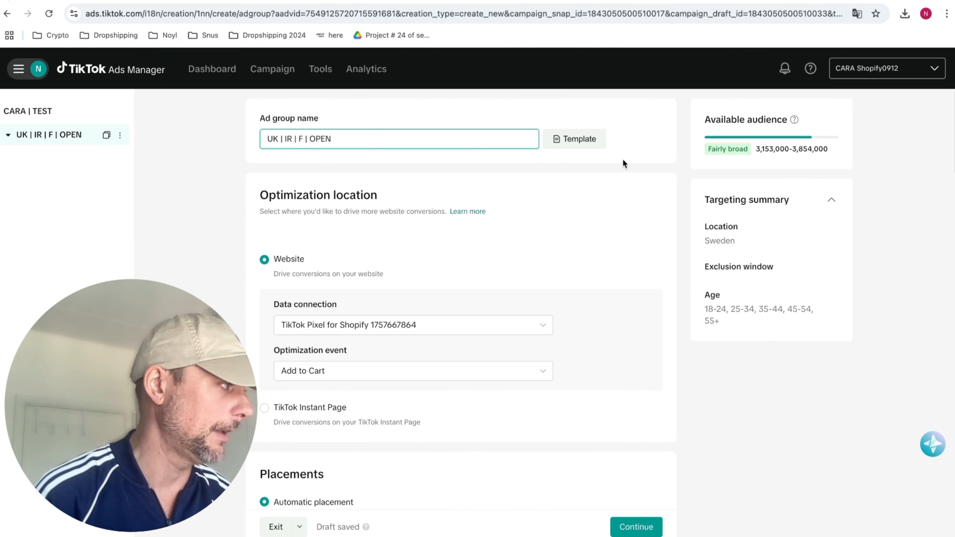
# Step: Set the ad group's website optimization event to Purchase
pyautogui.scroll(-2, 430, 328)
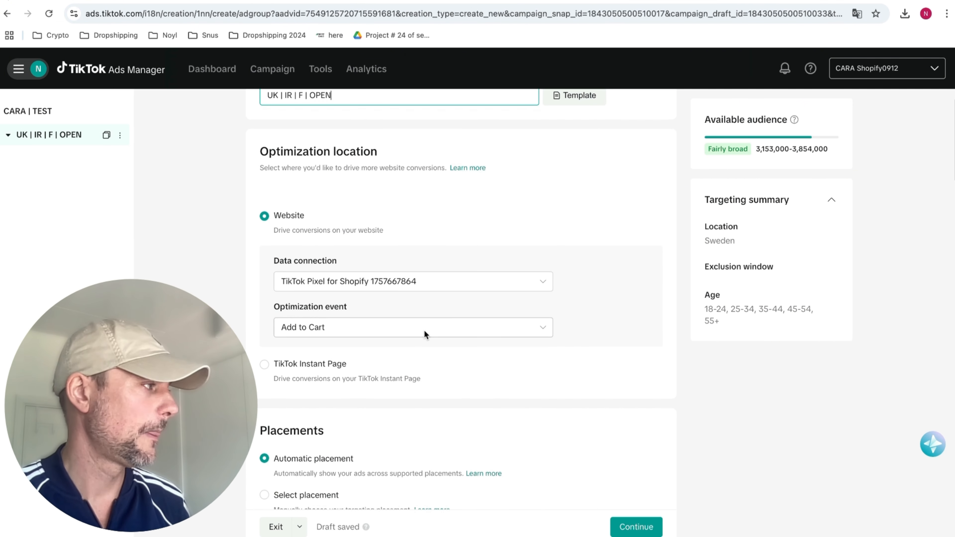
pyautogui.click(424, 331)
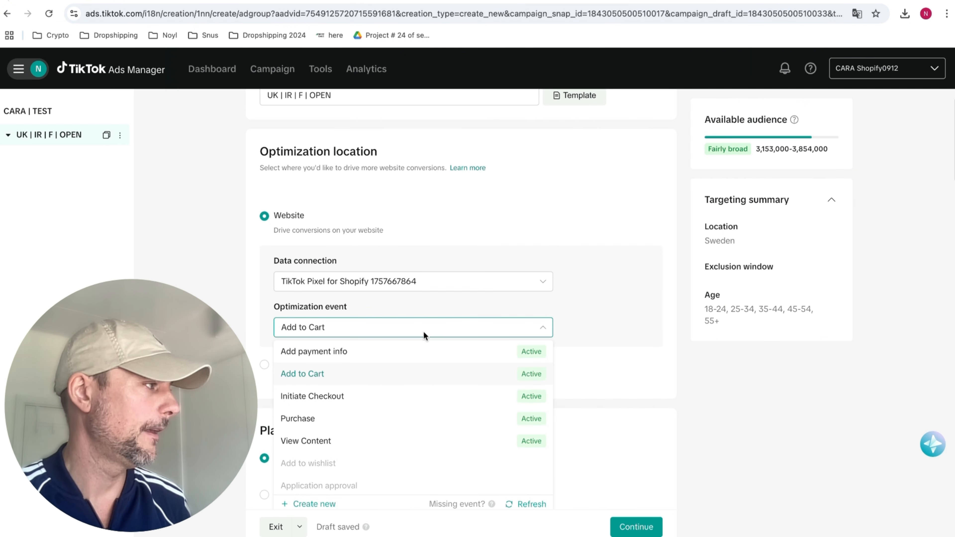
pyautogui.click(396, 424)
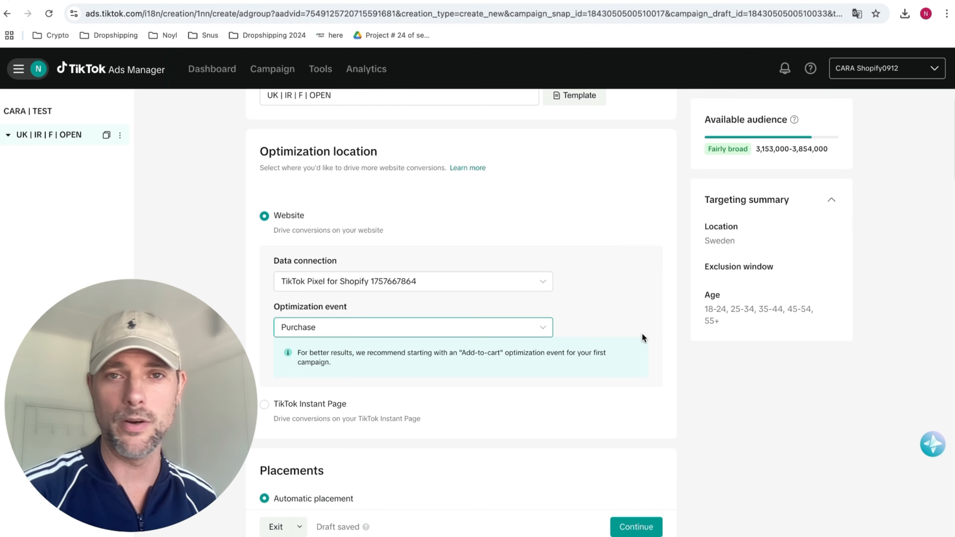
# Step: Switch to manually selected placements and exclude Global App Bundle and Pangle, keeping only TikTok
pyautogui.scroll(-3, 630, 325)
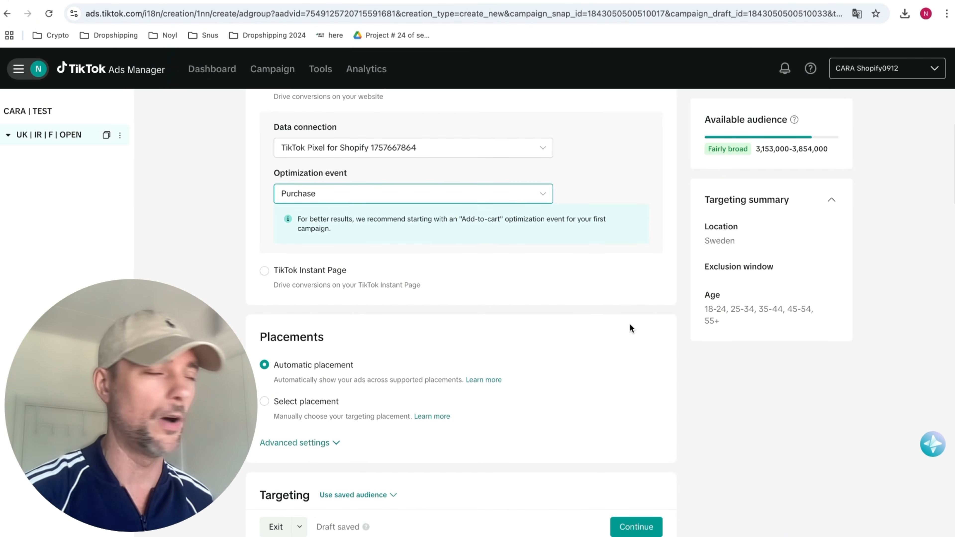
pyautogui.scroll(-3, 630, 324)
pyautogui.click(267, 252)
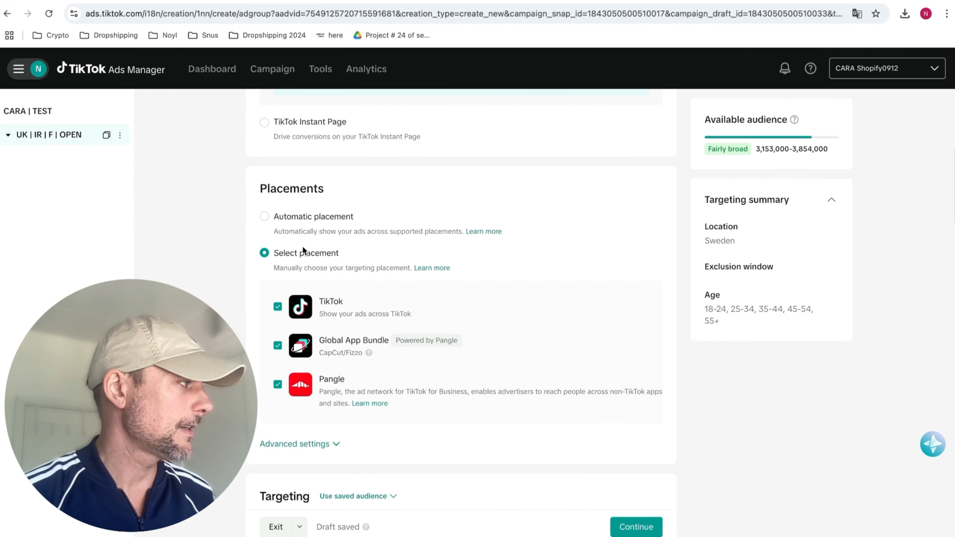
pyautogui.scroll(-2, 319, 248)
pyautogui.click(277, 246)
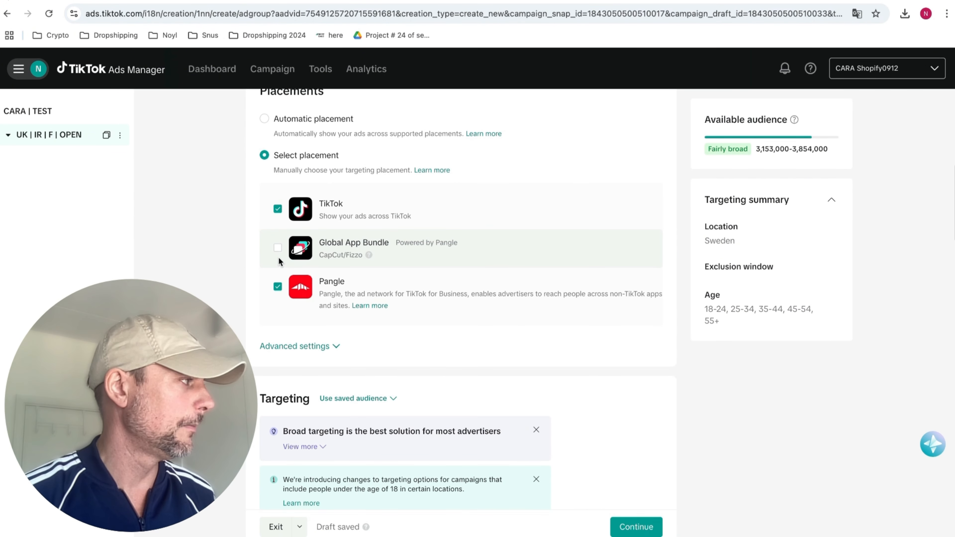
pyautogui.click(279, 287)
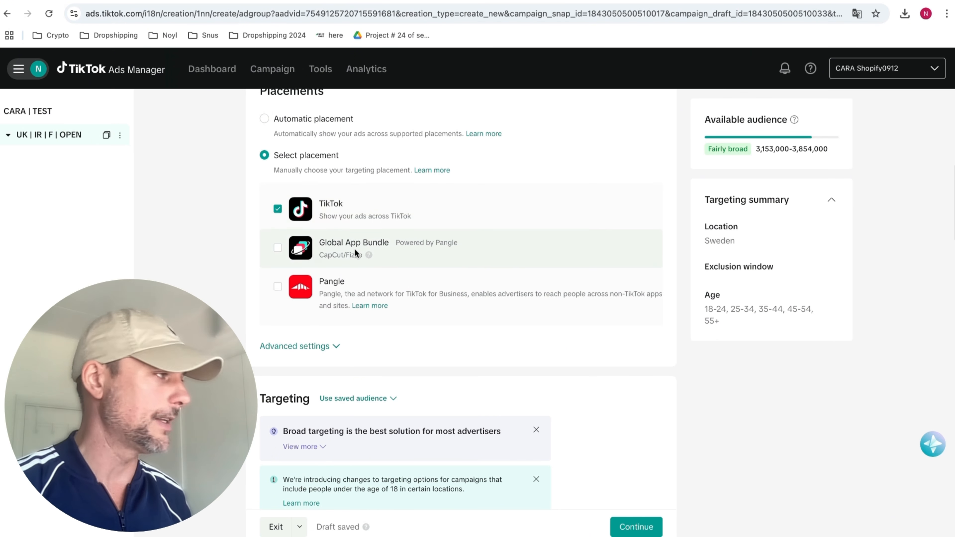
# Step: Turn off user comments, video download and video sharing in the advanced placement settings
pyautogui.scroll(-3, 355, 249)
pyautogui.click(336, 259)
pyautogui.scroll(-1, 335, 257)
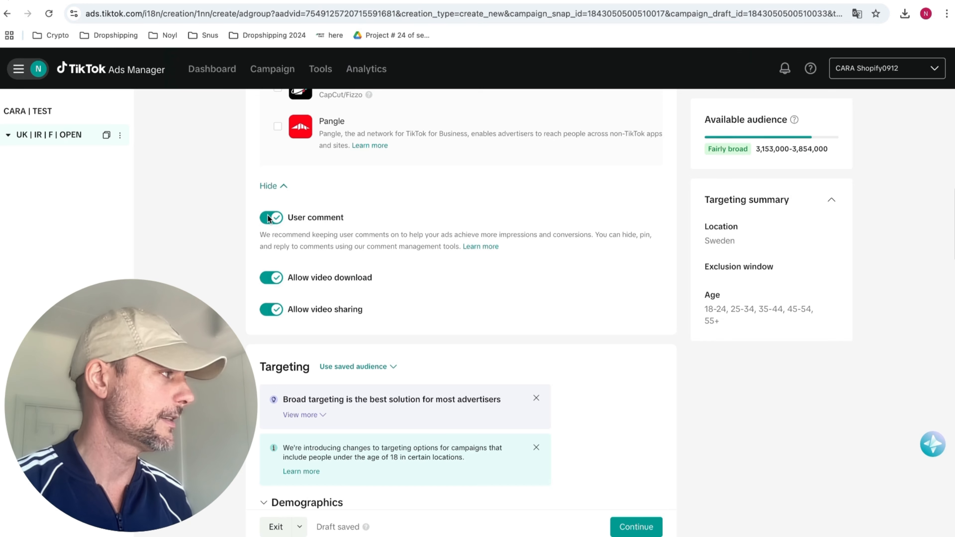
pyautogui.click(279, 219)
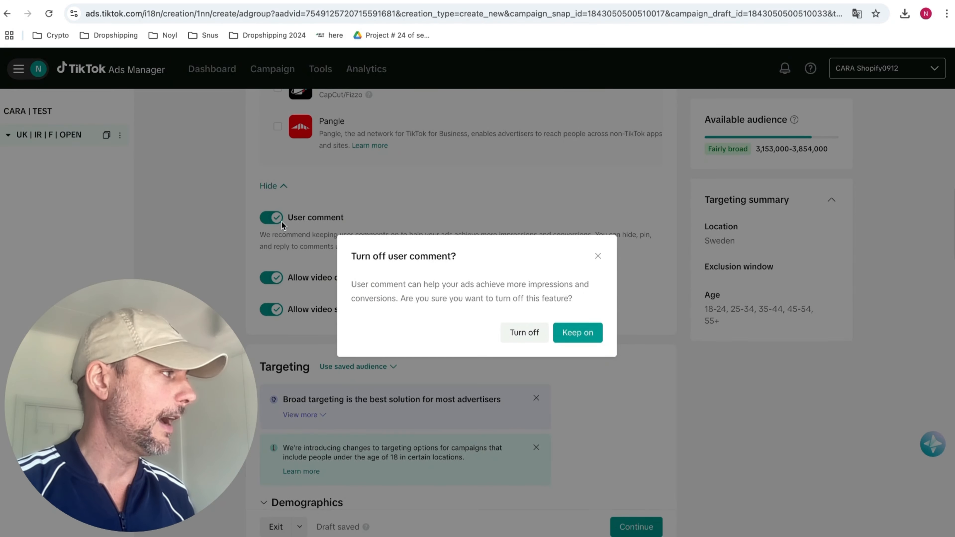
pyautogui.click(521, 333)
pyautogui.click(278, 278)
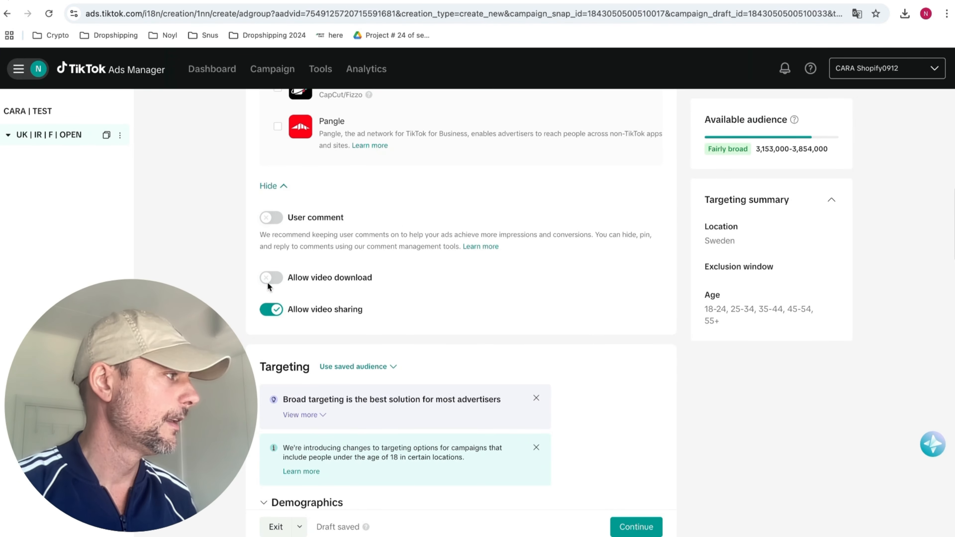
pyautogui.click(270, 309)
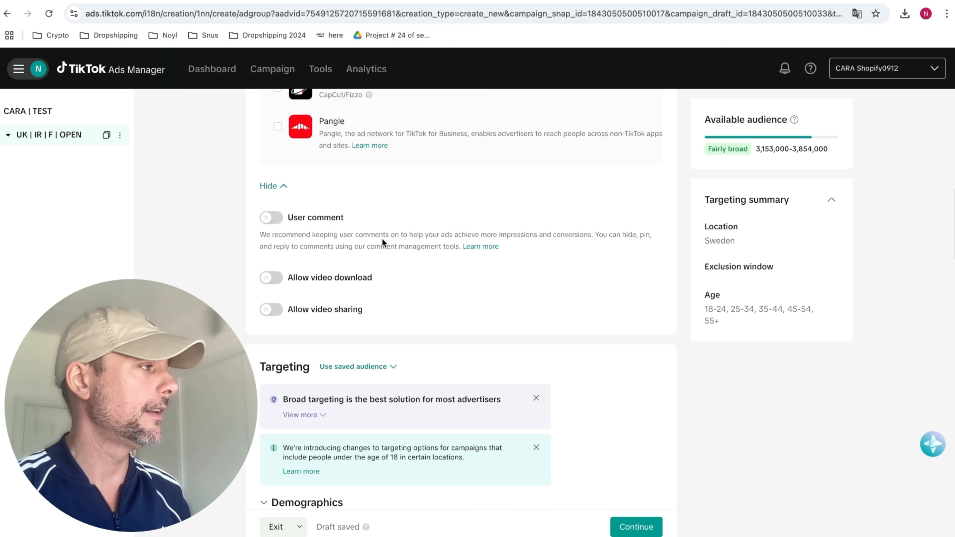
# Step: Replace Sweden with United Kingdom and Ireland as the ad group's target locations
pyautogui.scroll(-3, 589, 270)
pyautogui.scroll(-1, 590, 270)
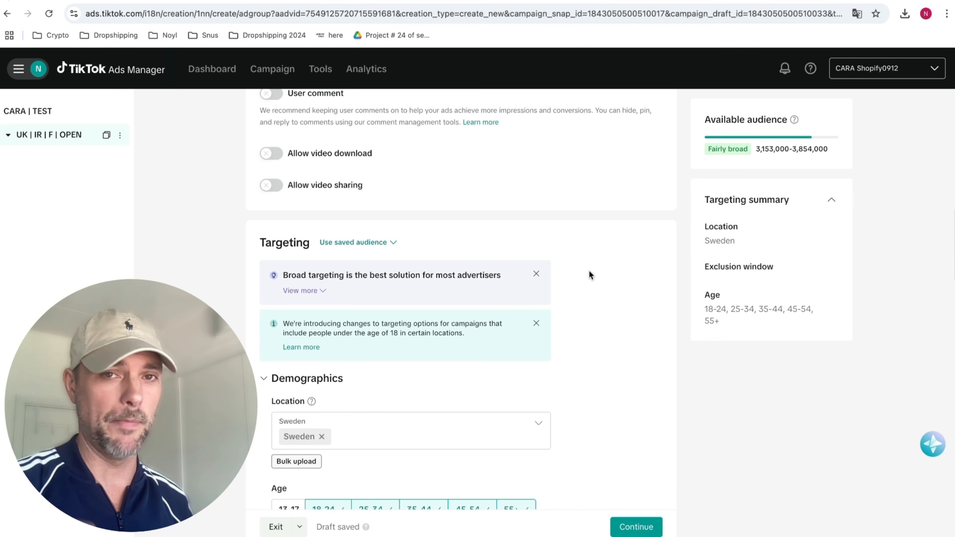
pyautogui.scroll(-2, 590, 272)
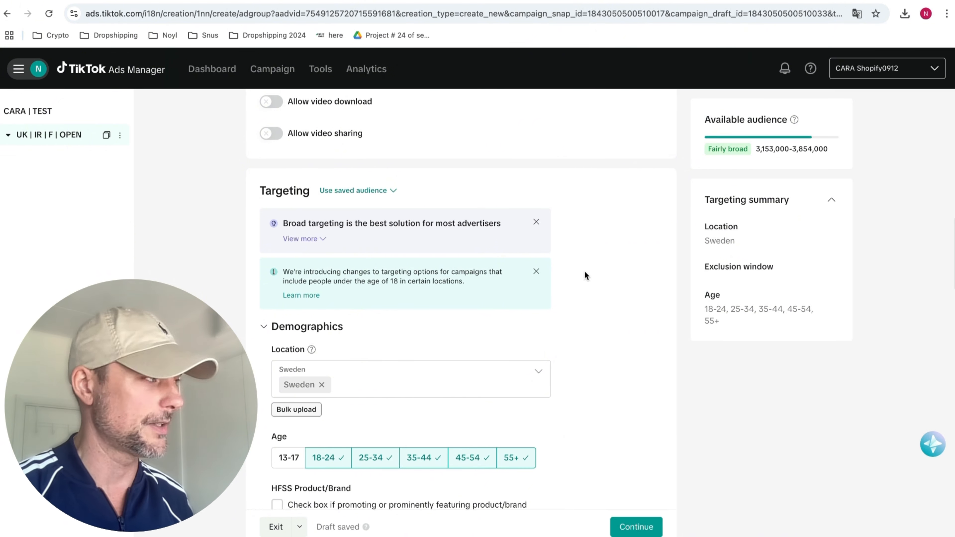
pyautogui.scroll(-5, 535, 188)
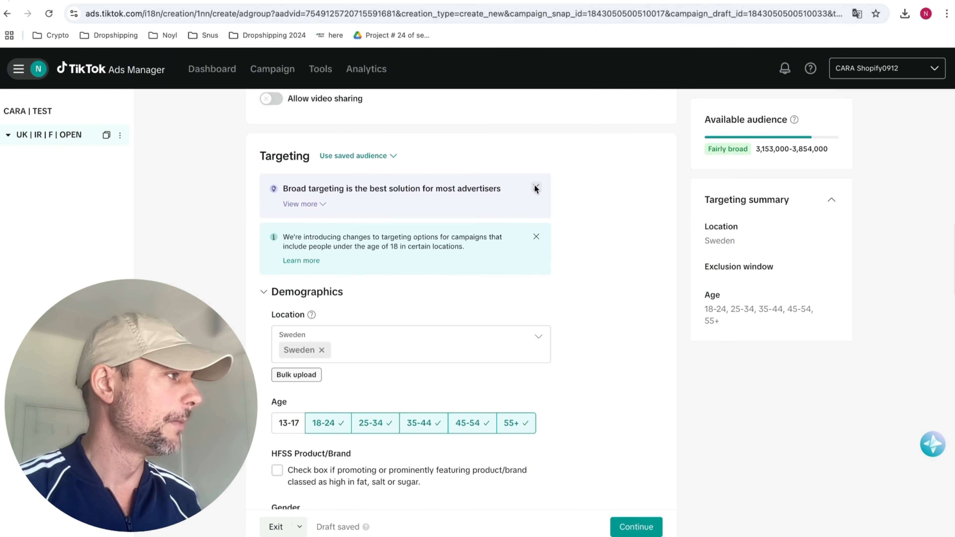
pyautogui.scroll(-1, 535, 184)
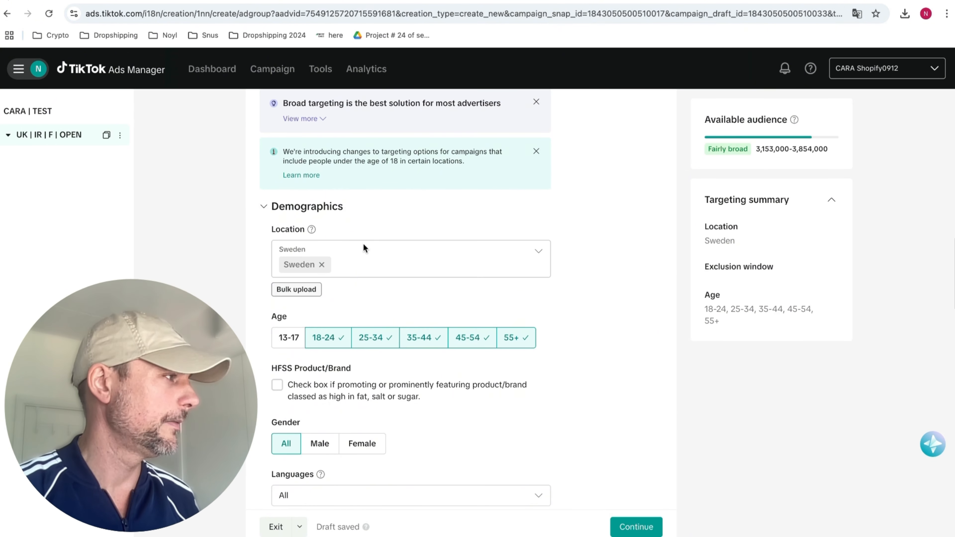
pyautogui.click(322, 264)
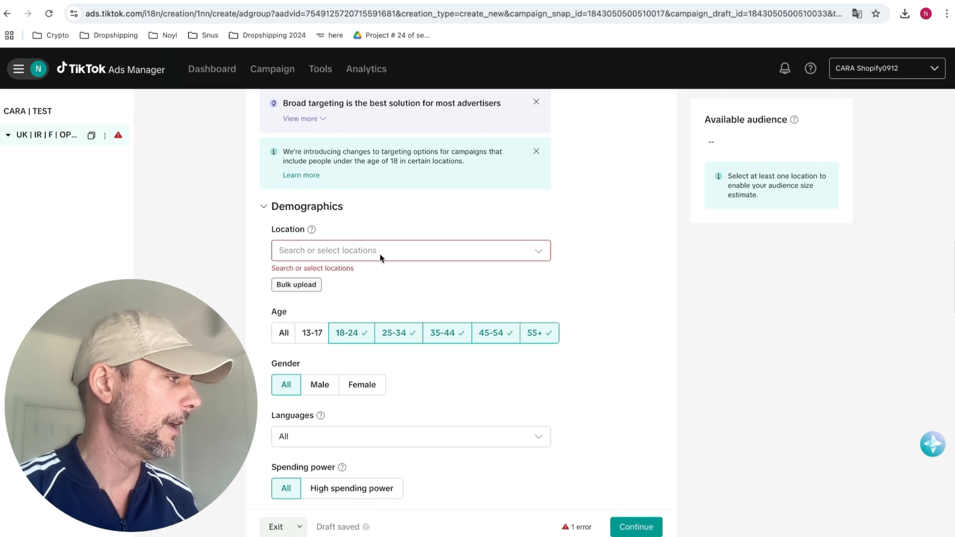
pyautogui.click(379, 254)
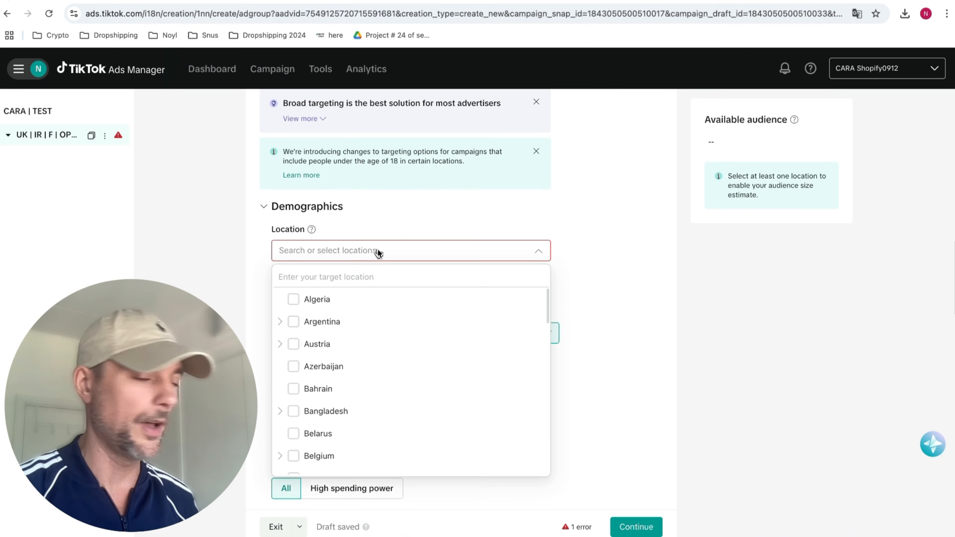
pyautogui.write('united')
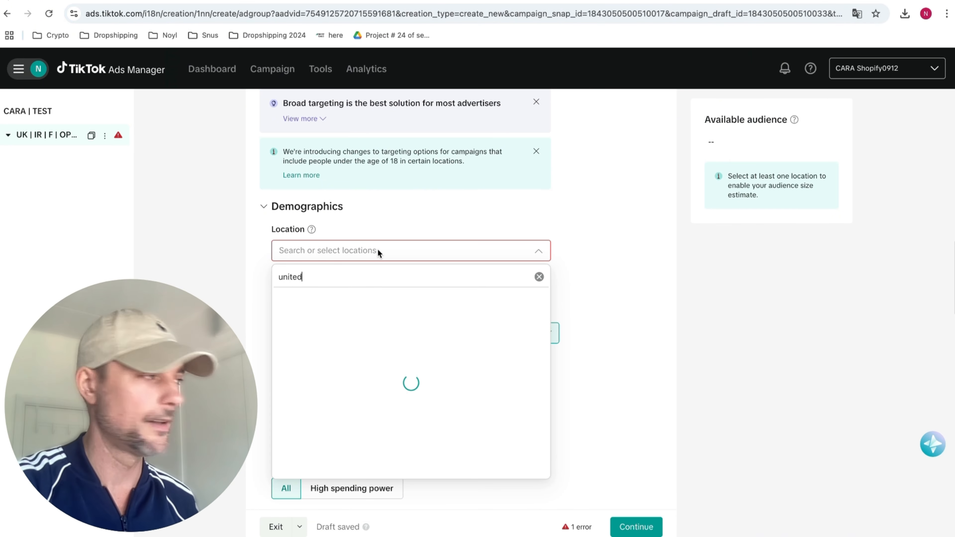
pyautogui.click(363, 322)
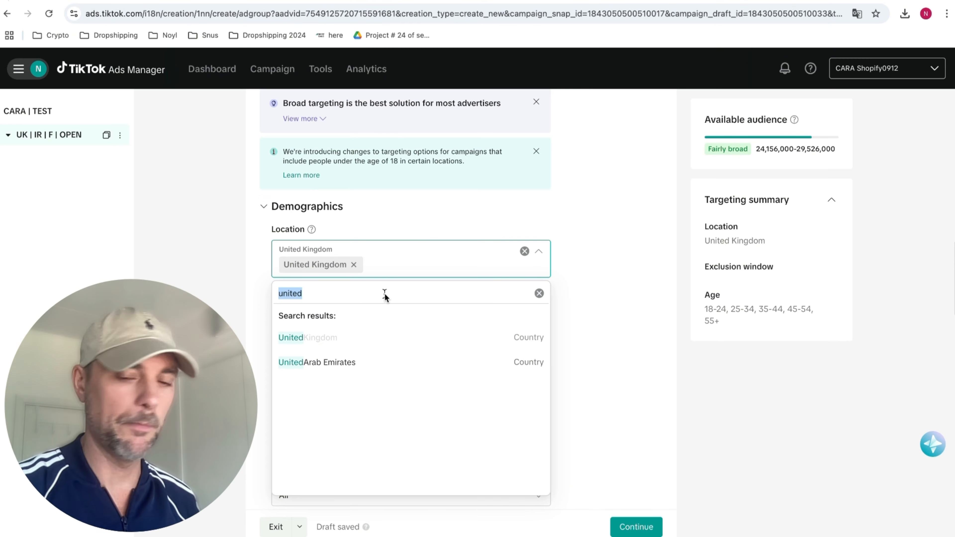
pyautogui.write('irel')
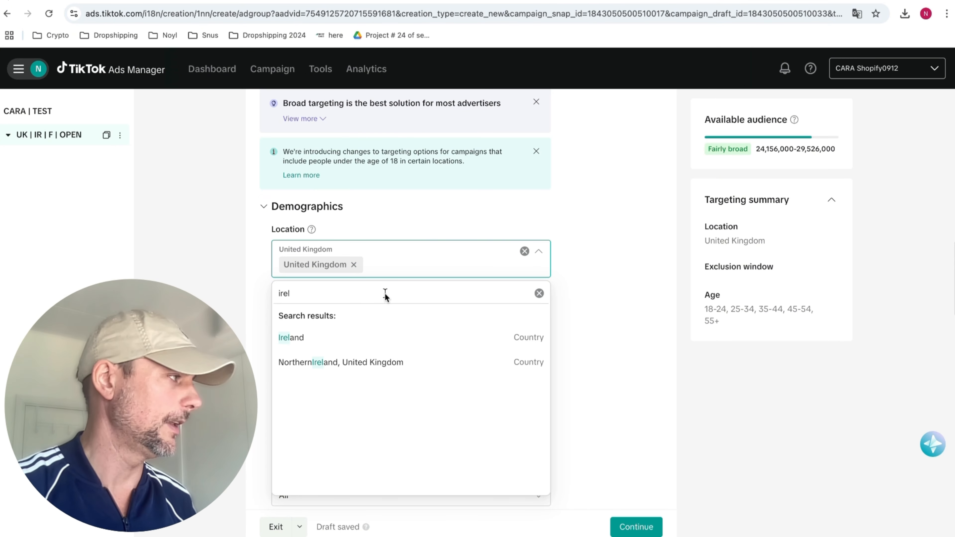
pyautogui.click(358, 333)
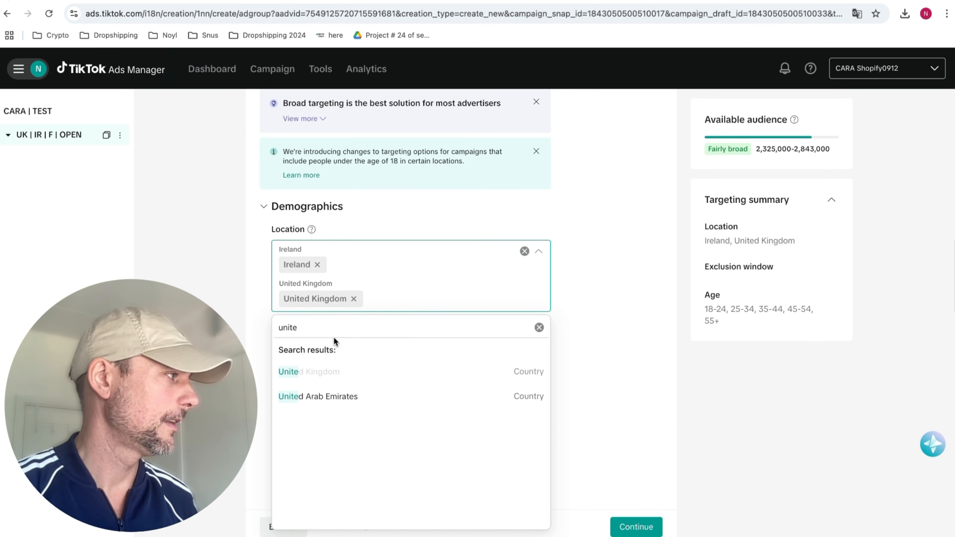
pyautogui.click(688, 423)
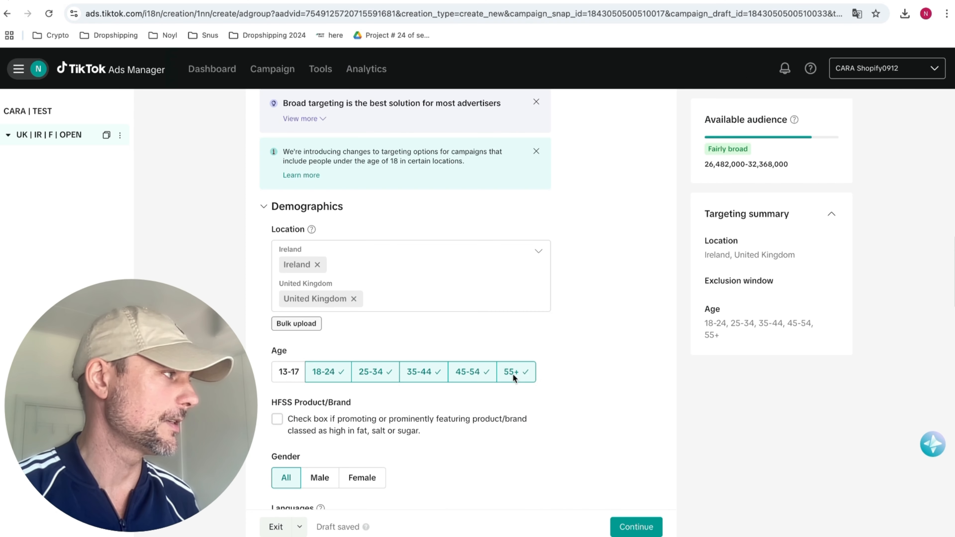
# Step: Restrict the ad group's gender targeting to Female
pyautogui.scroll(-2, 339, 338)
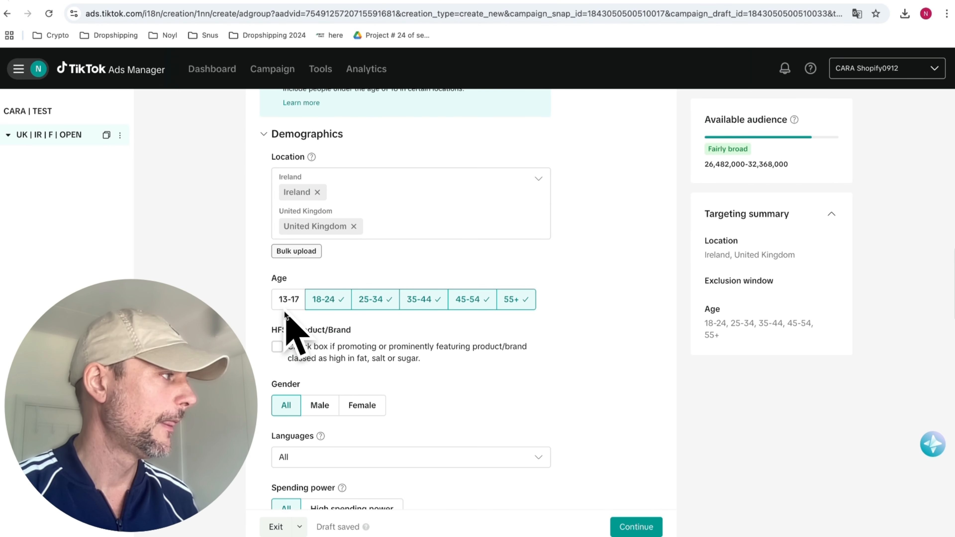
pyautogui.scroll(1, 288, 312)
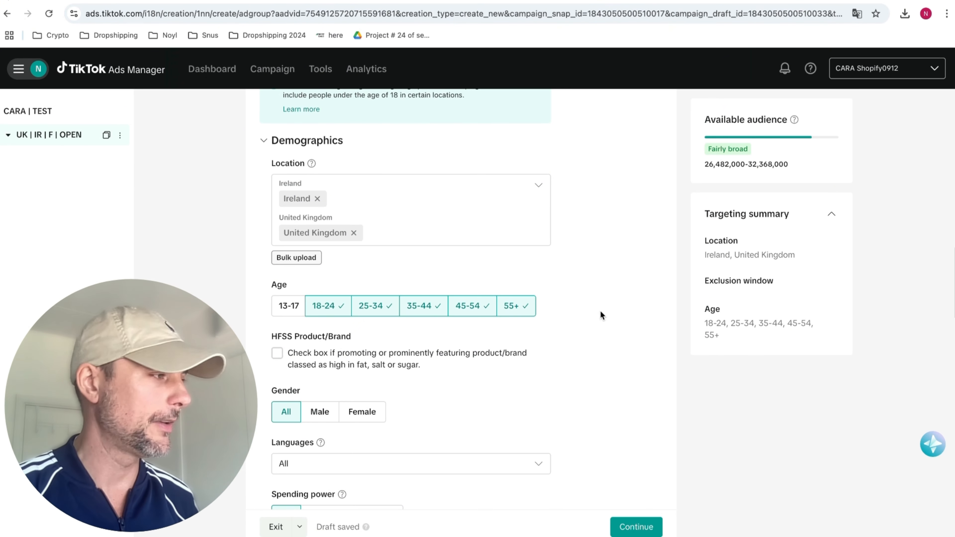
pyautogui.scroll(-5, 595, 317)
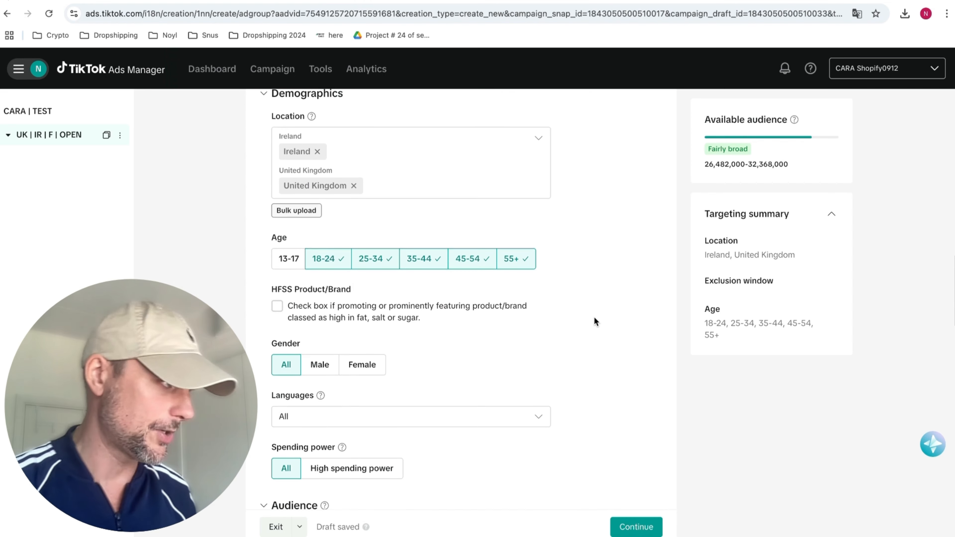
pyautogui.click(358, 252)
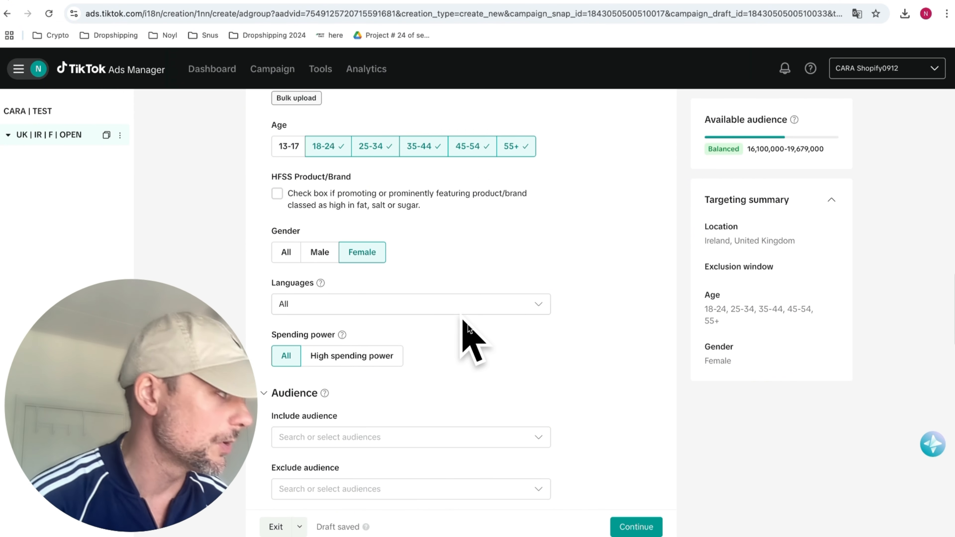
# Step: Set the ad group schedule's time zone to (UTC+02:00) Central European Summer Time (Sweden)
pyautogui.scroll(-4, 496, 308)
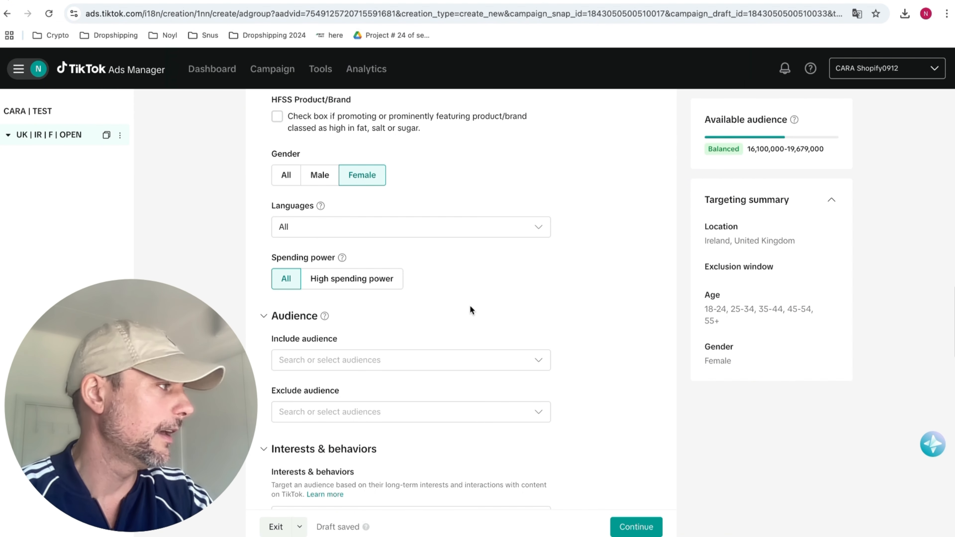
pyautogui.scroll(-10, 471, 307)
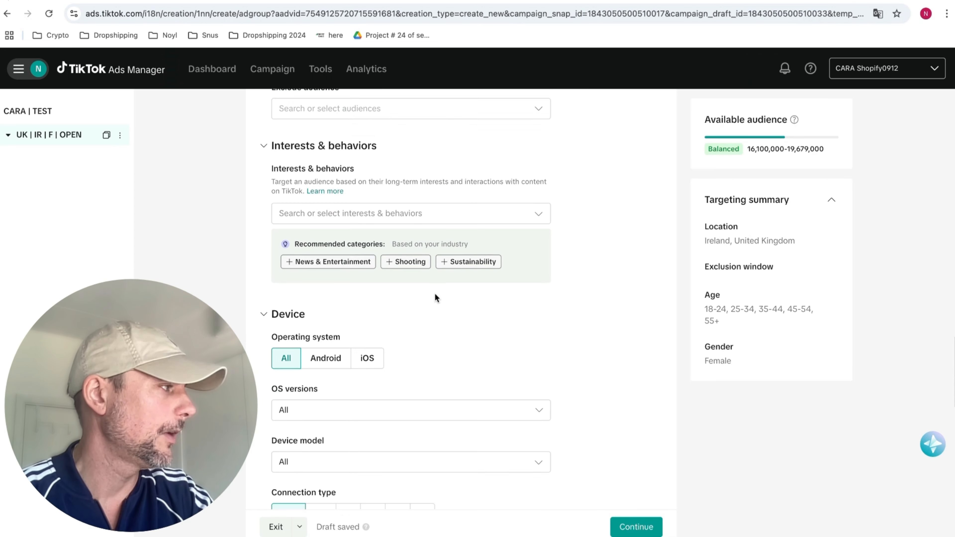
pyautogui.scroll(-12, 435, 296)
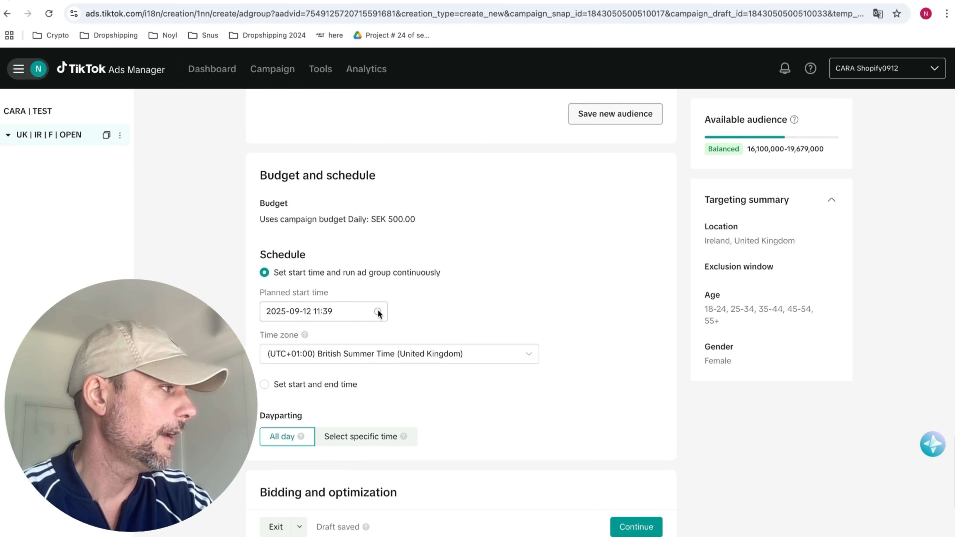
pyautogui.click(377, 311)
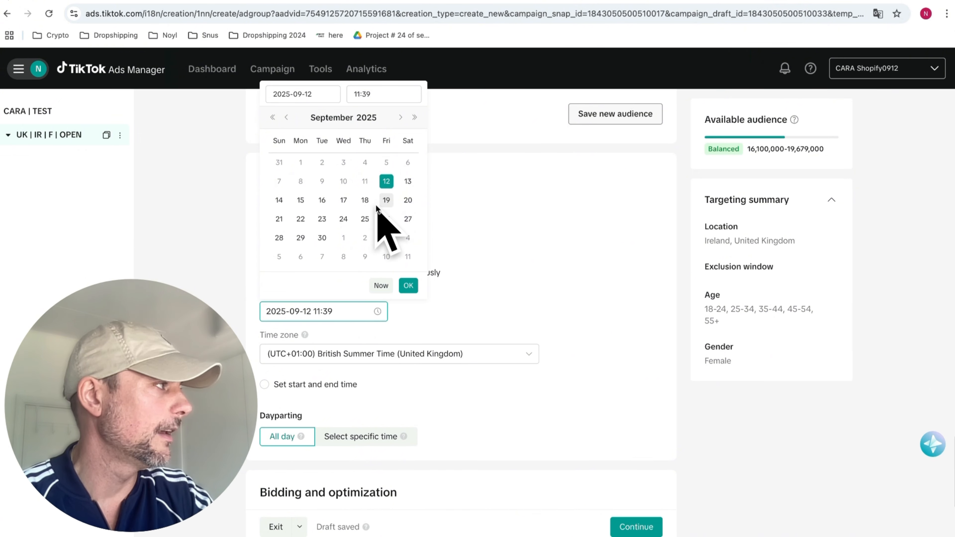
pyautogui.click(353, 356)
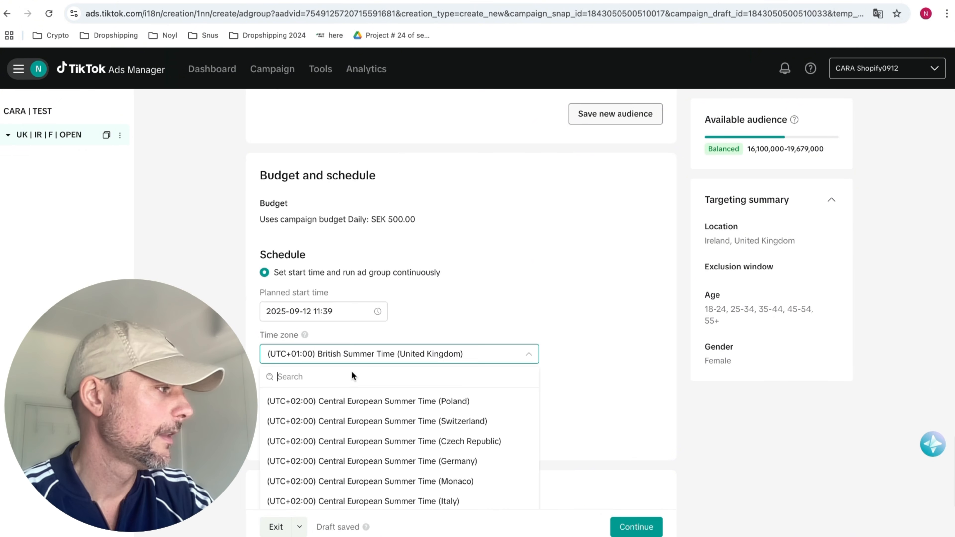
pyautogui.write('swede')
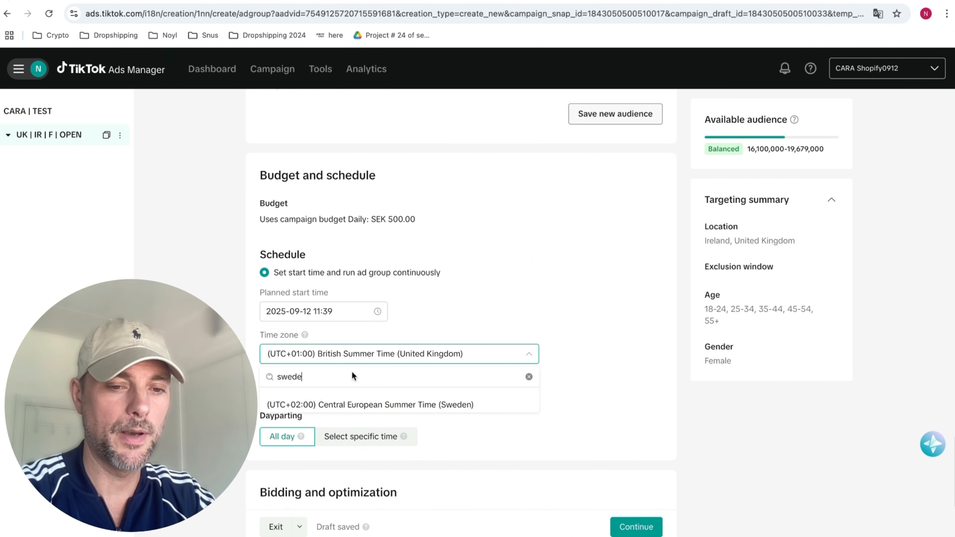
pyautogui.click(349, 399)
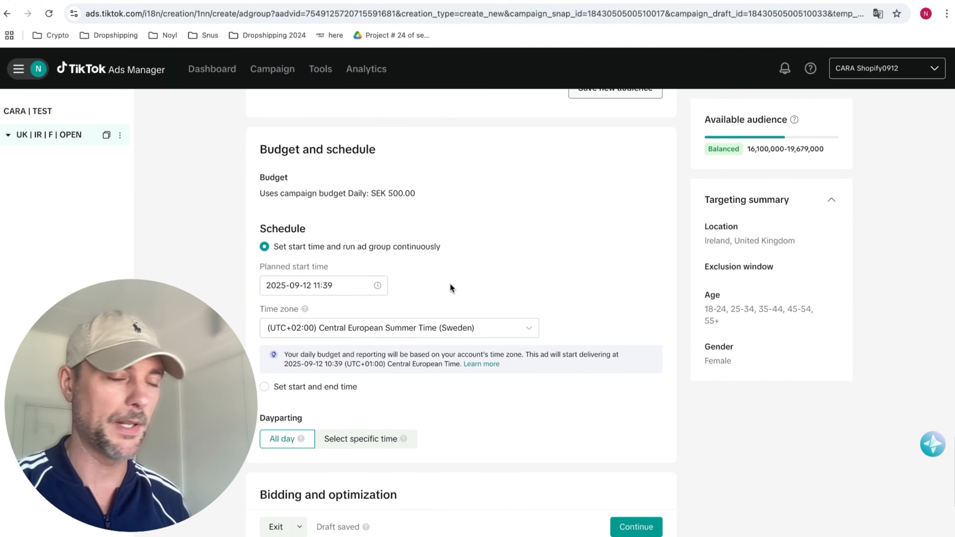
# Step: Review the ad group's dayparting, bidding and attribution settings and continue to the ad setup
pyautogui.scroll(-3, 617, 349)
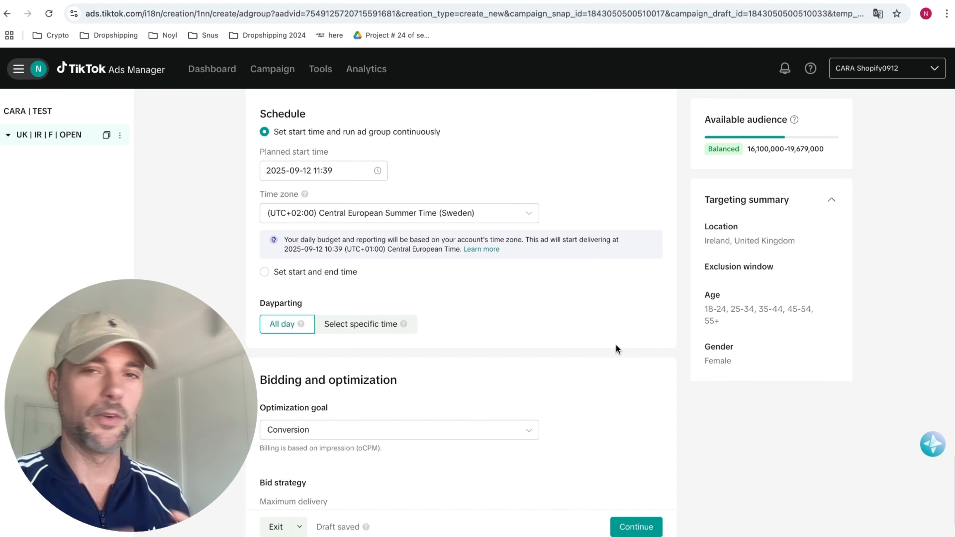
pyautogui.scroll(-1, 579, 344)
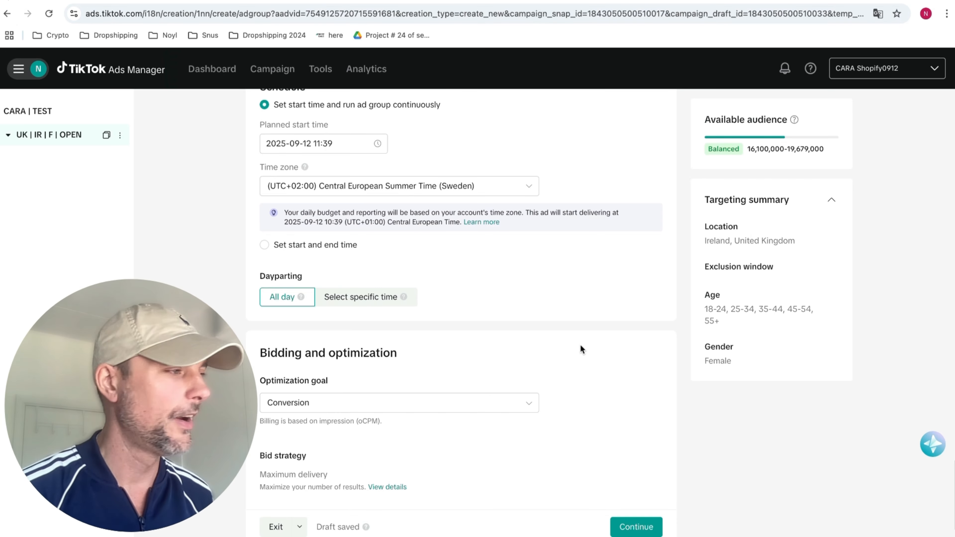
pyautogui.scroll(-1, 581, 345)
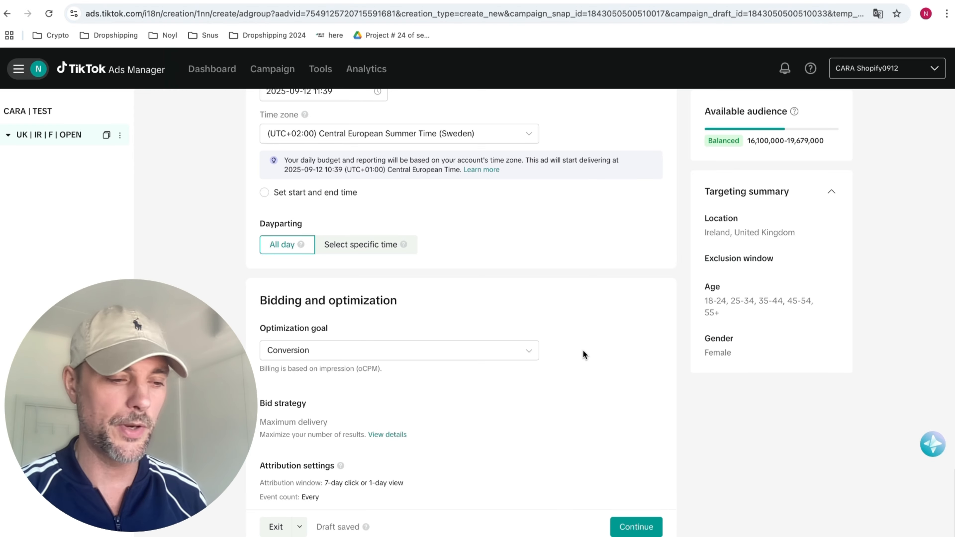
pyautogui.scroll(-1, 578, 335)
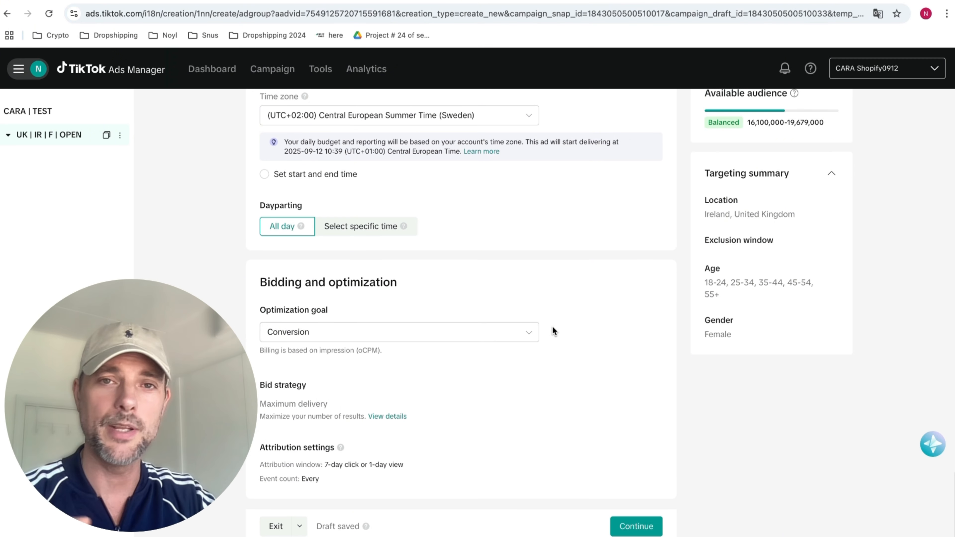
pyautogui.scroll(3, 559, 324)
pyautogui.scroll(-3, 559, 324)
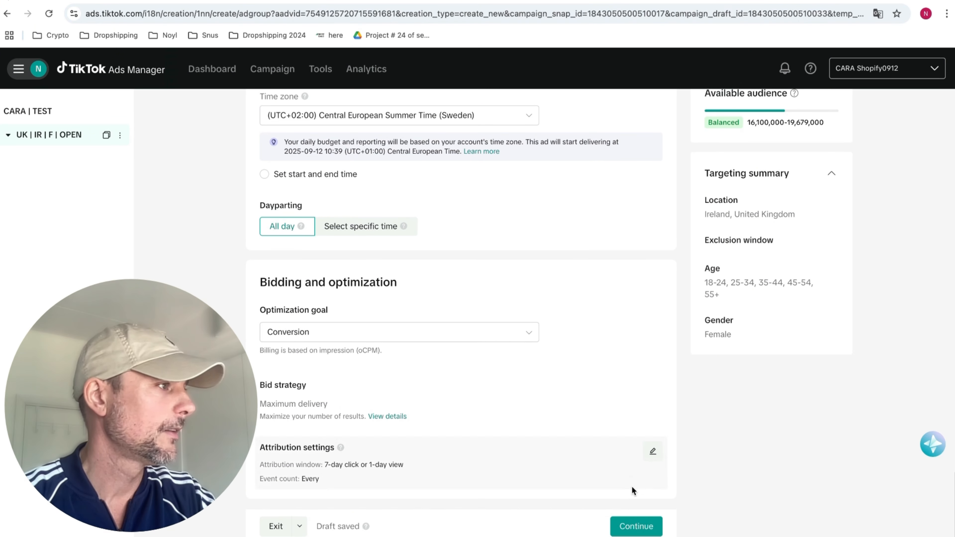
pyautogui.click(635, 527)
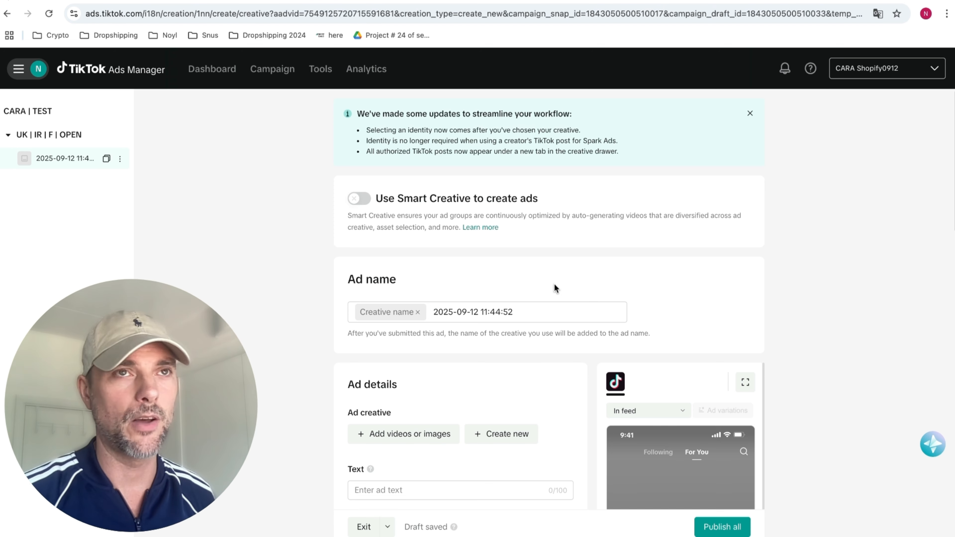
# Step: Compare the ad form with Smart Creative on and off, looking through the ad details, destination and tracking sections
pyautogui.click(364, 200)
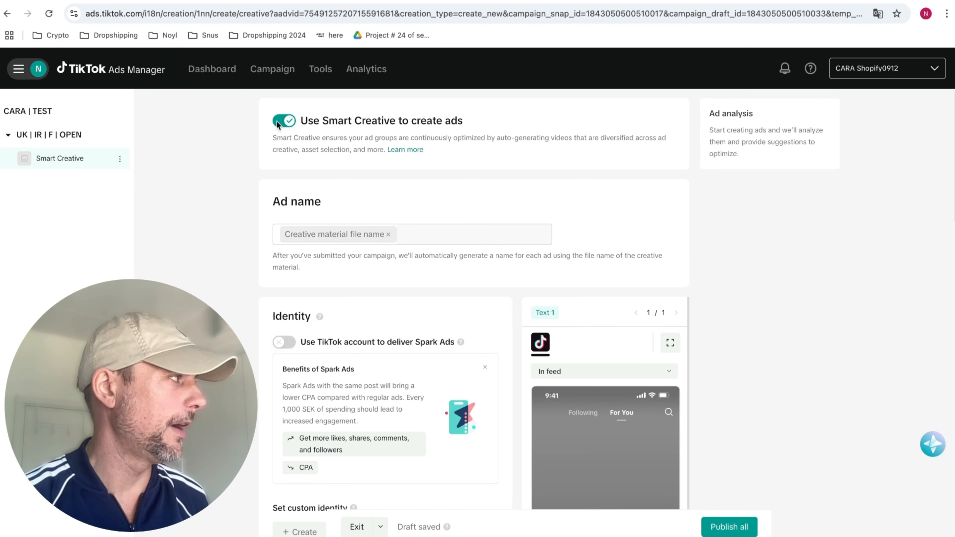
pyautogui.click(278, 121)
pyautogui.scroll(-7, 524, 187)
pyautogui.scroll(-4, 525, 191)
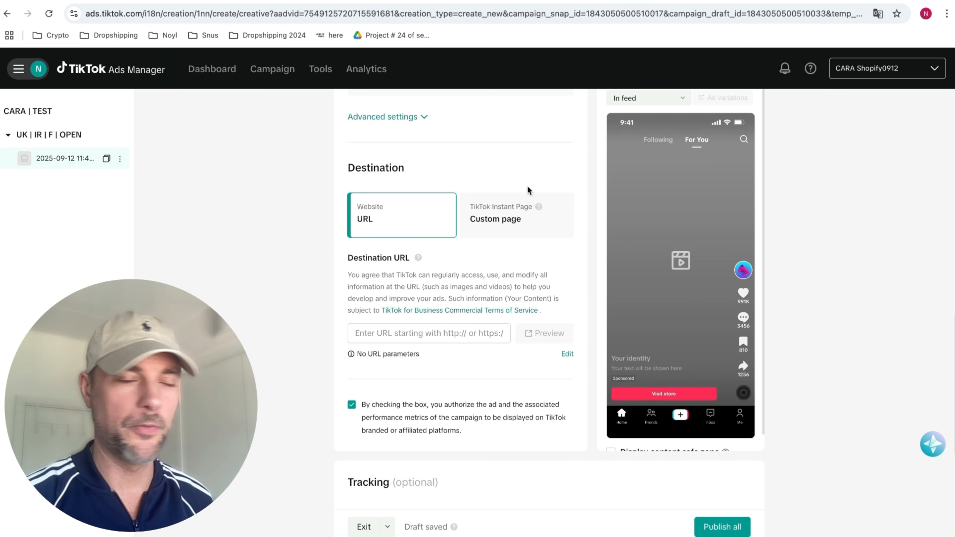
pyautogui.scroll(-5, 527, 186)
pyautogui.scroll(6, 528, 185)
pyautogui.scroll(12, 527, 186)
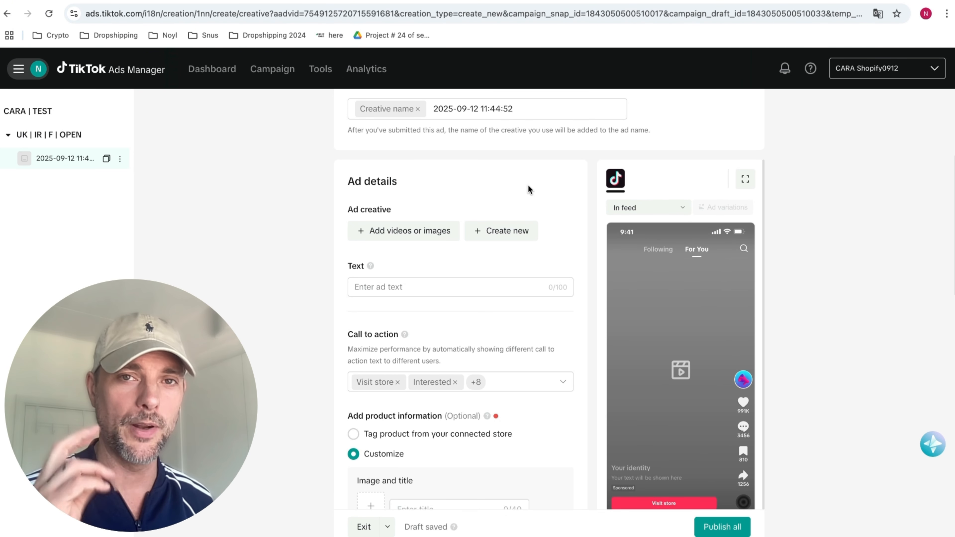
pyautogui.scroll(4, 528, 185)
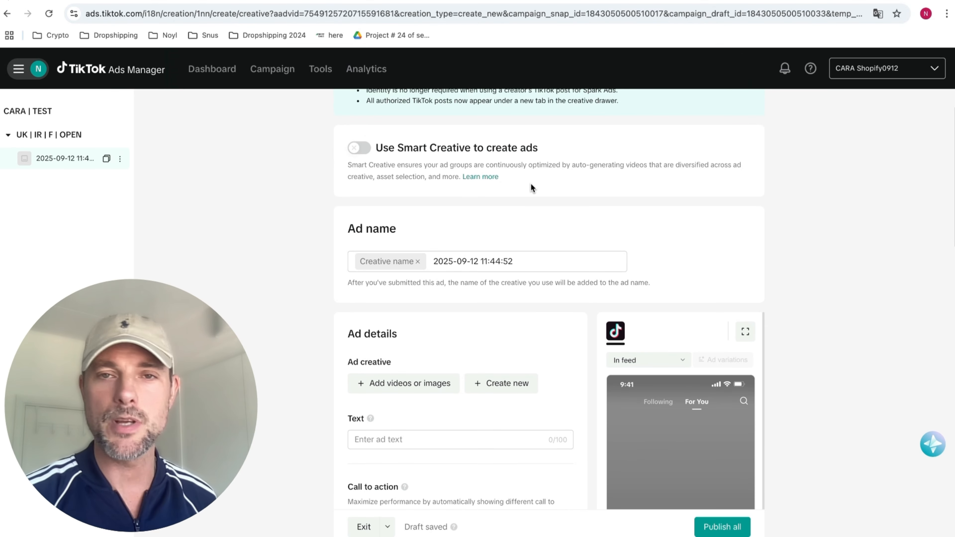
pyautogui.scroll(2, 451, 145)
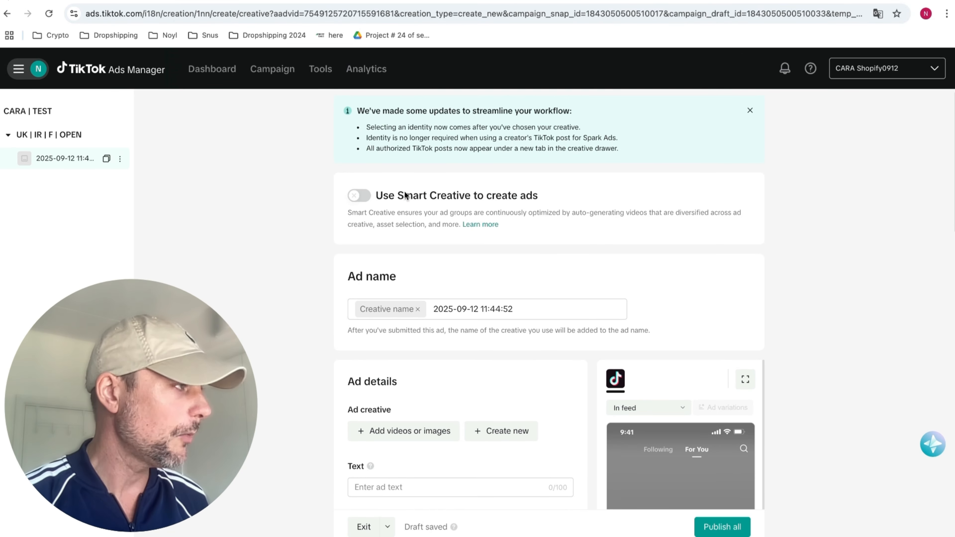
# Step: Turn on Smart Creative for the ad and create a custom identity with the display name CARA
pyautogui.click(360, 194)
pyautogui.scroll(-5, 450, 181)
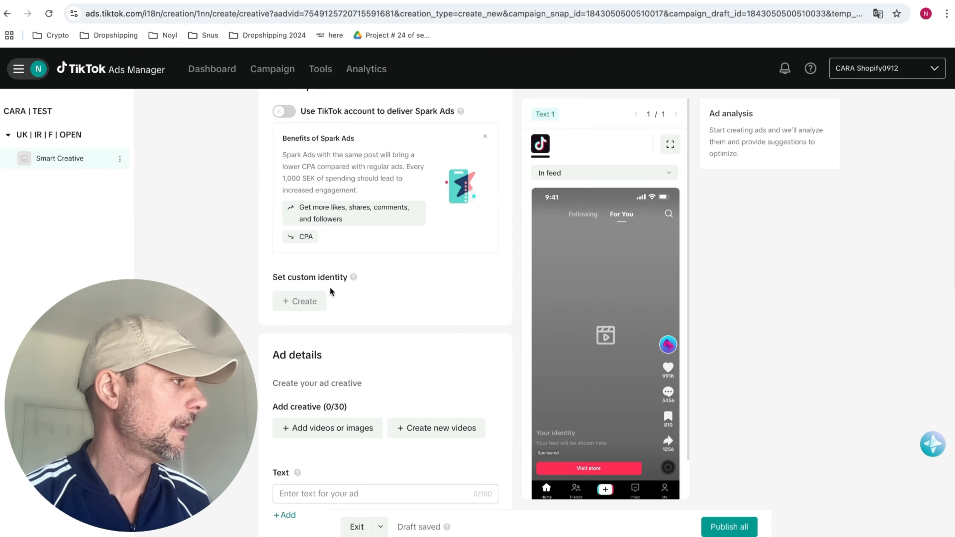
pyautogui.click(304, 304)
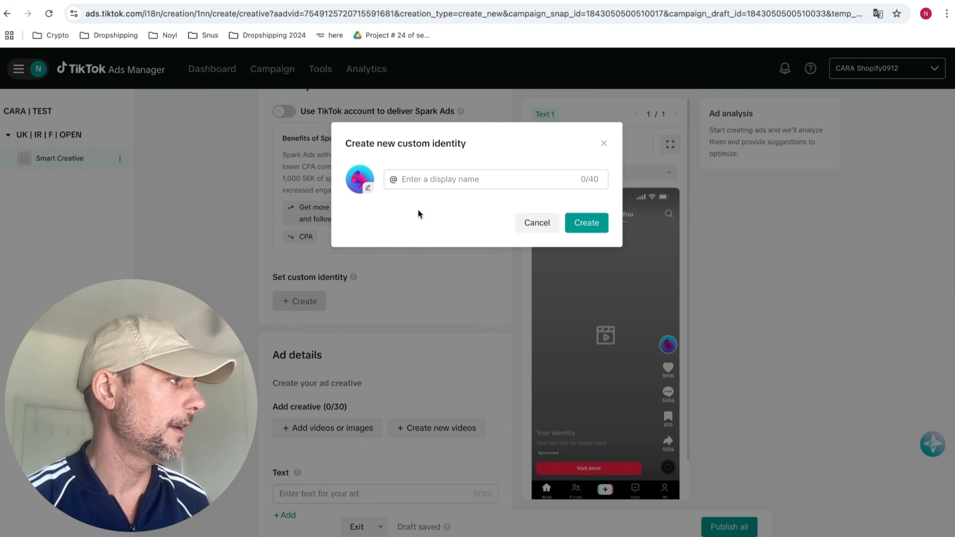
pyautogui.click(416, 180)
pyautogui.write('CA')
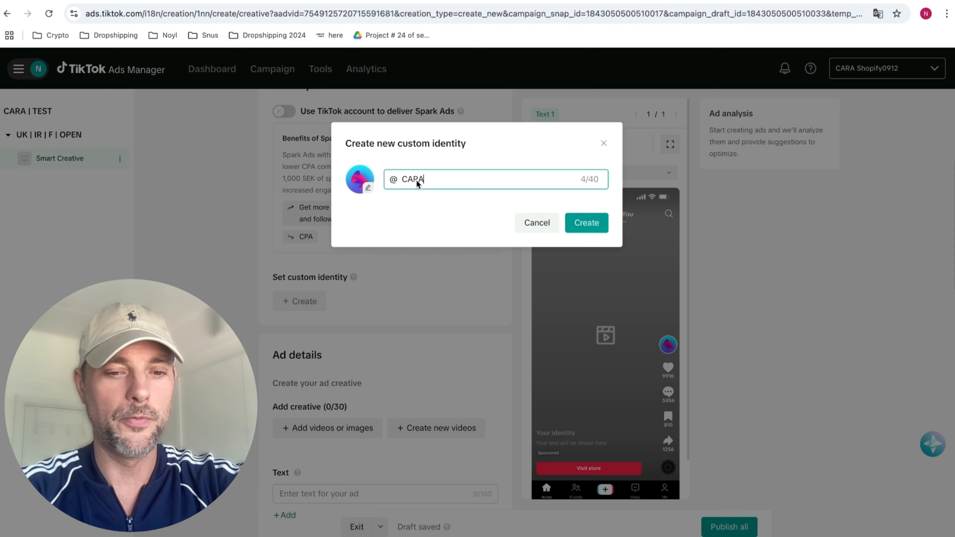
pyautogui.write('RA')
pyautogui.click(586, 222)
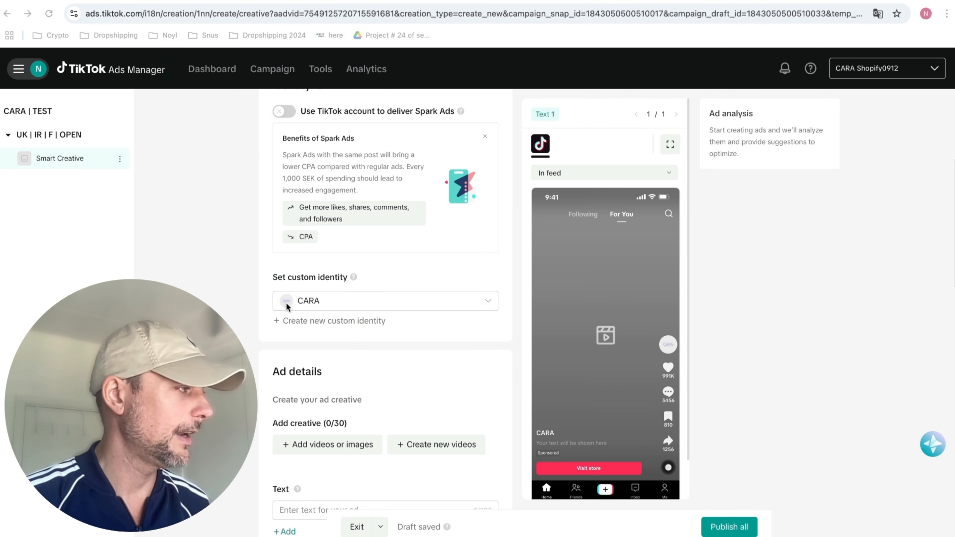
# Step: Upload the ten ad videos, AD-1 through ad-10, and add them all as creatives to the Smart Creative ad
pyautogui.scroll(-2, 432, 345)
pyautogui.scroll(2, 433, 344)
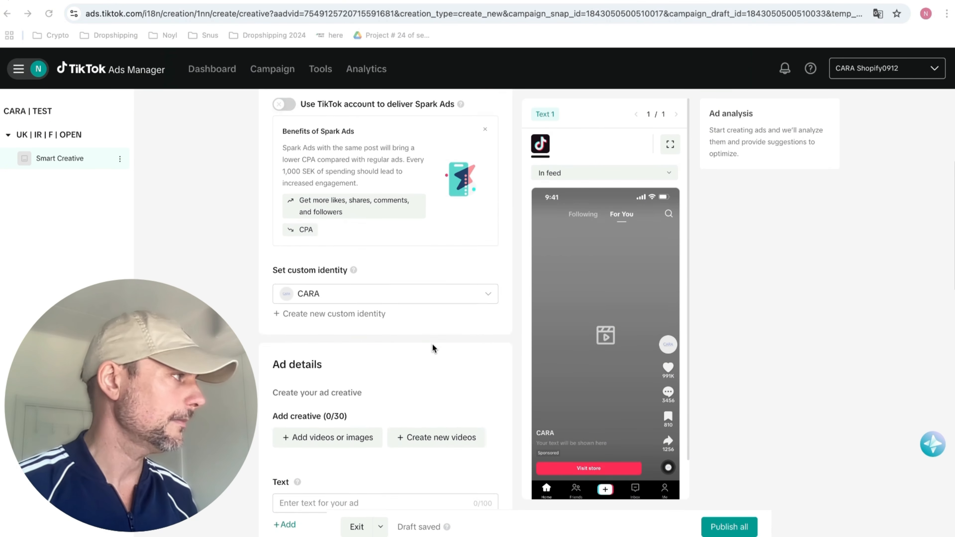
pyautogui.scroll(-3, 432, 344)
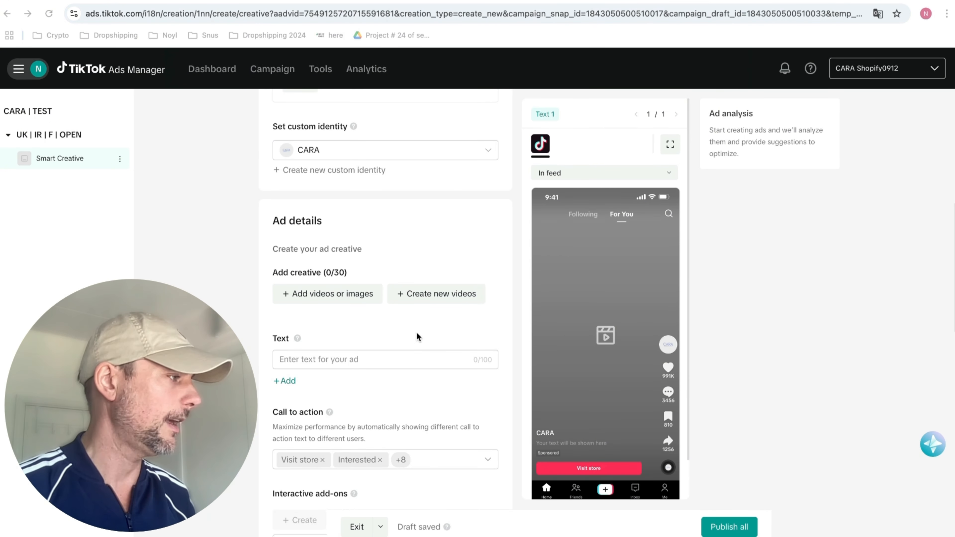
pyautogui.click(329, 293)
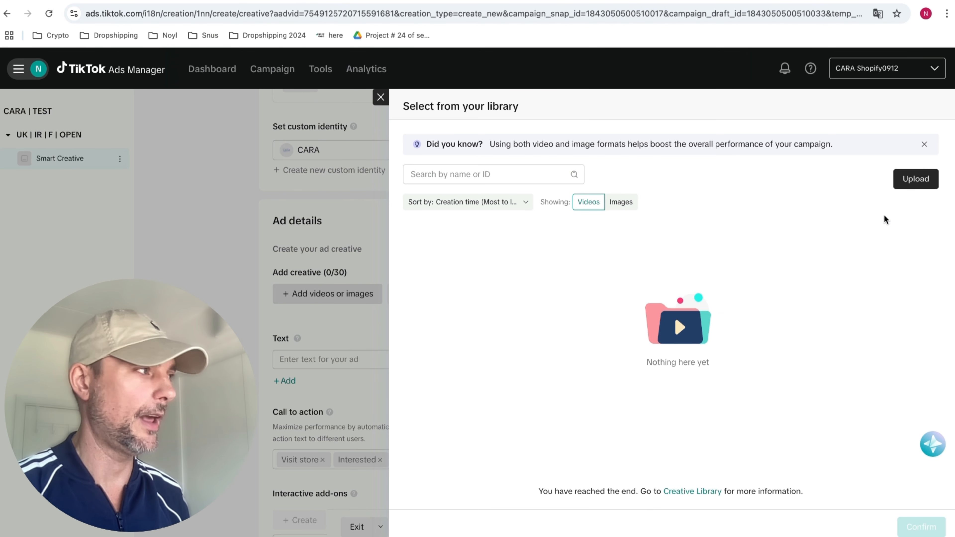
pyautogui.click(911, 177)
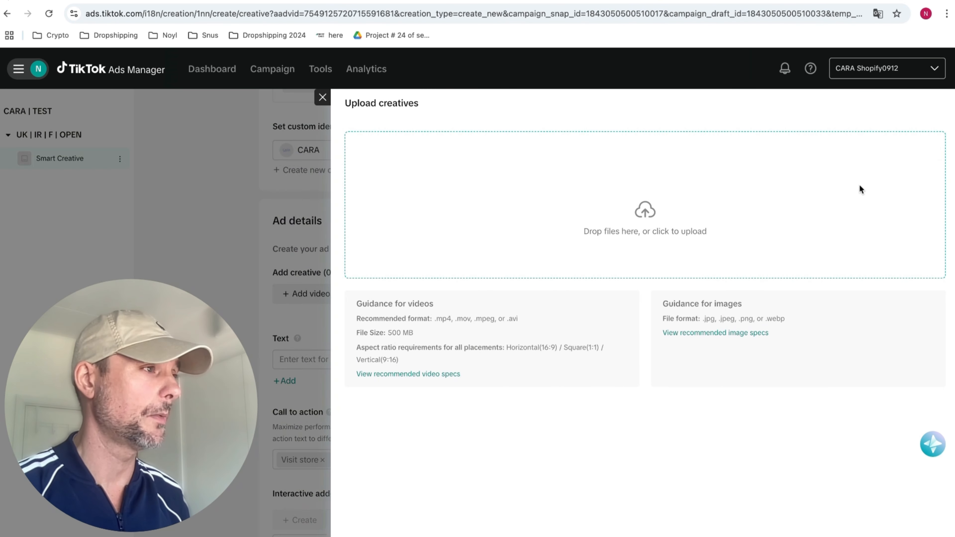
pyautogui.click(697, 233)
pyautogui.moveTo(203, 151); pyautogui.dragTo(813, 113)
pyautogui.click(828, 472)
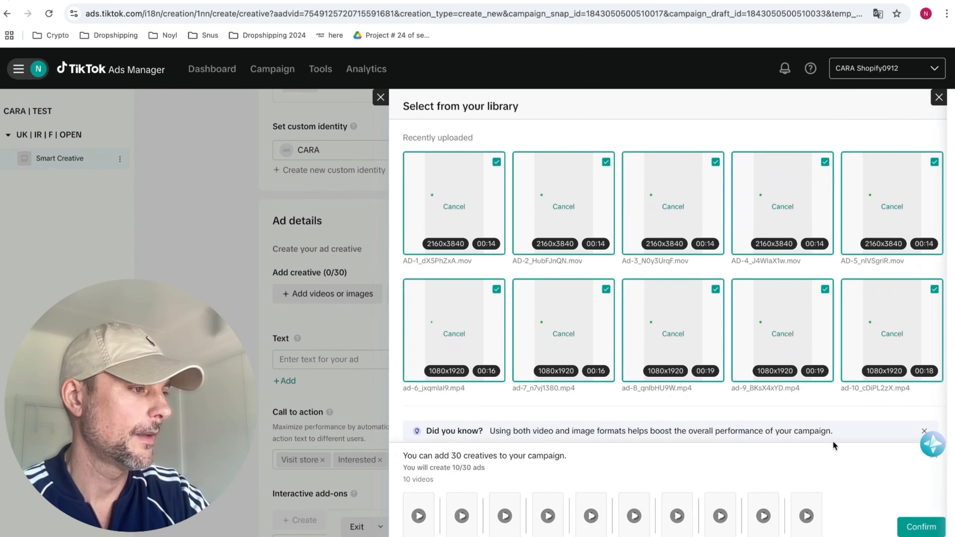
pyautogui.click(908, 527)
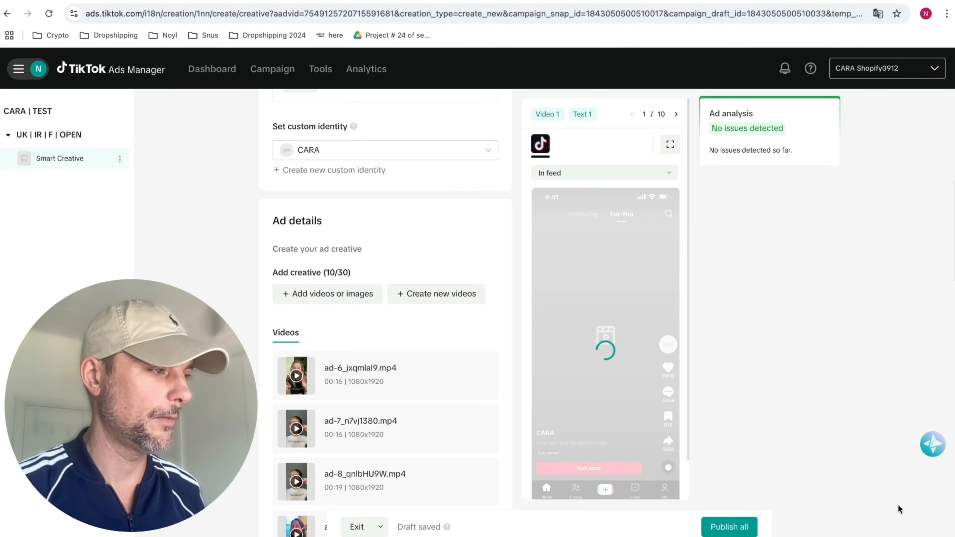
# Step: Enter "Claim your 50% Off Now!" as the first ad text, adapting the wording of the store's offer button
pyautogui.scroll(-5, 480, 327)
pyautogui.scroll(-2, 481, 330)
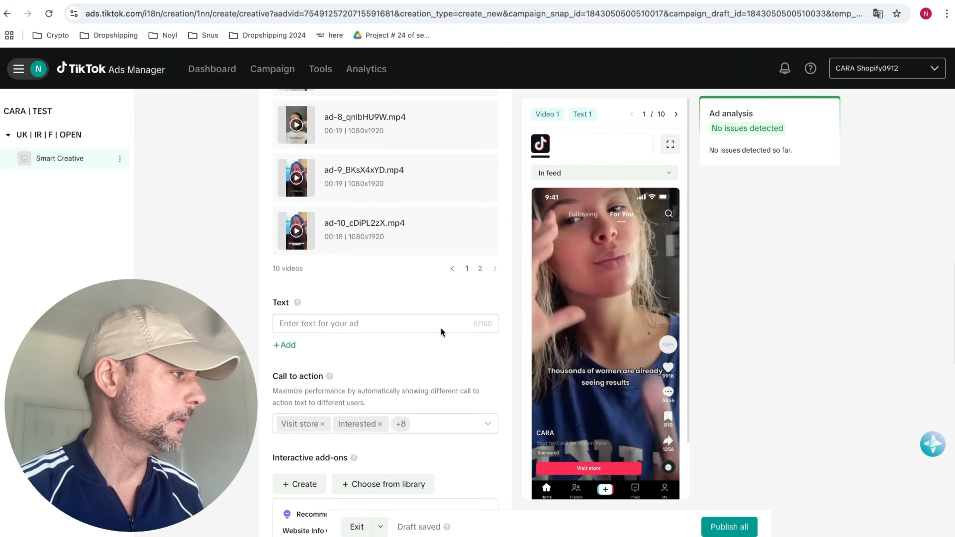
pyautogui.click(397, 290)
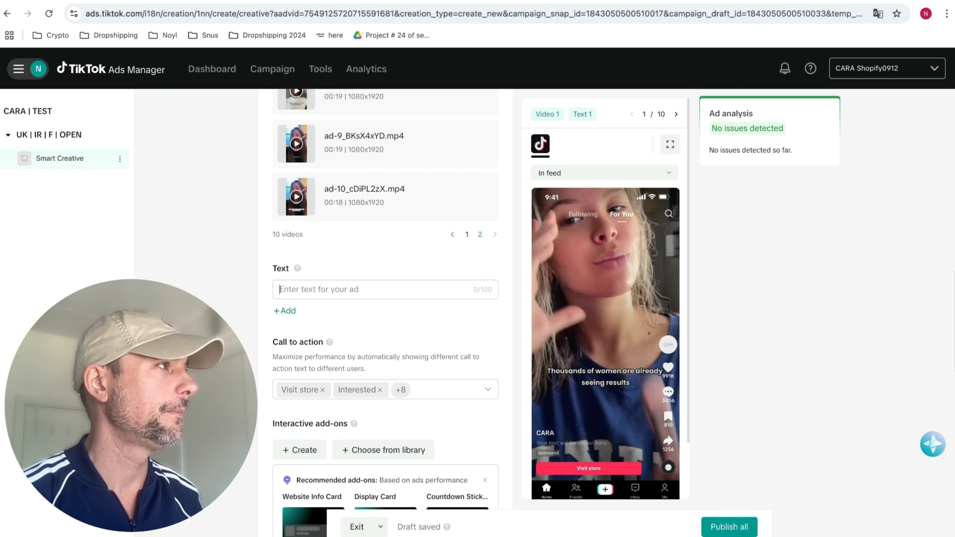
pyautogui.click(679, 1)
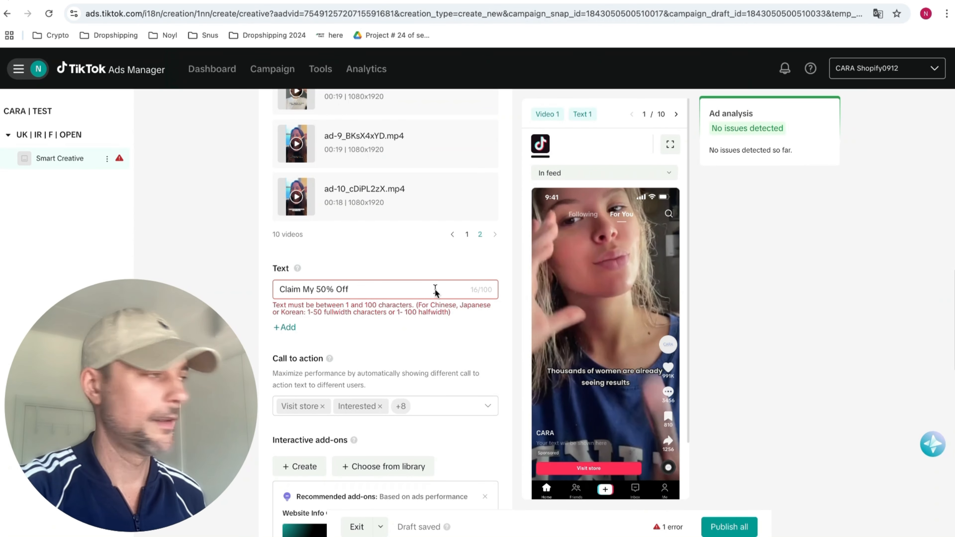
pyautogui.doubleClick(308, 289)
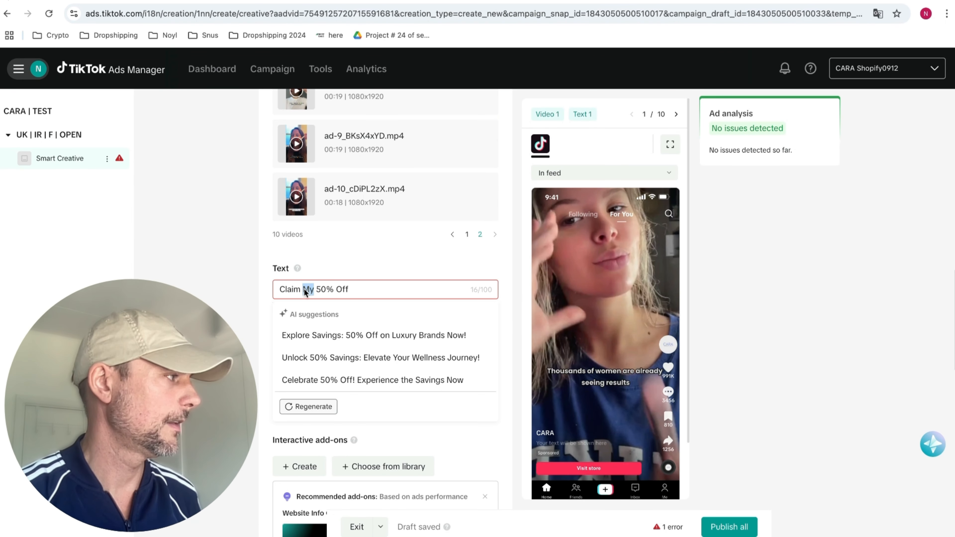
pyautogui.write('your')
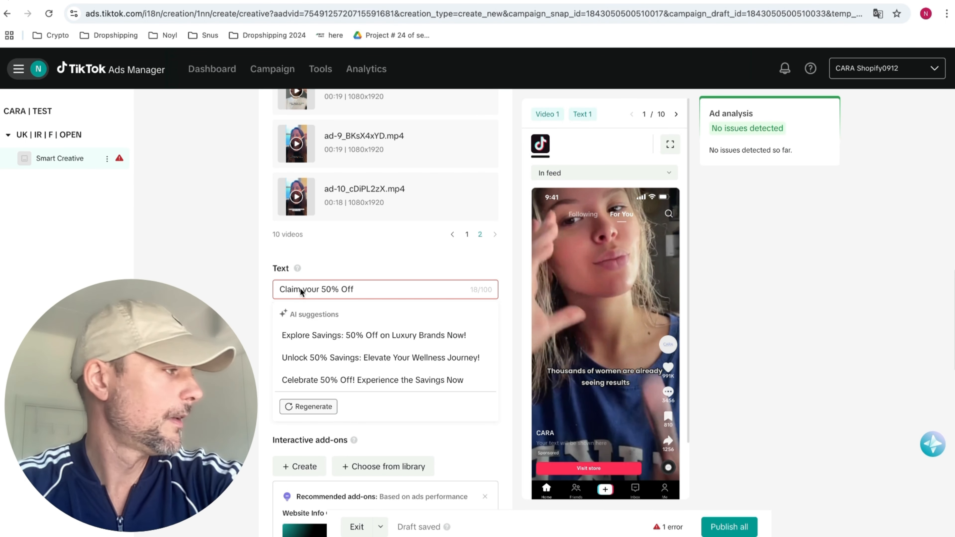
pyautogui.write(' 50% Off Now!')
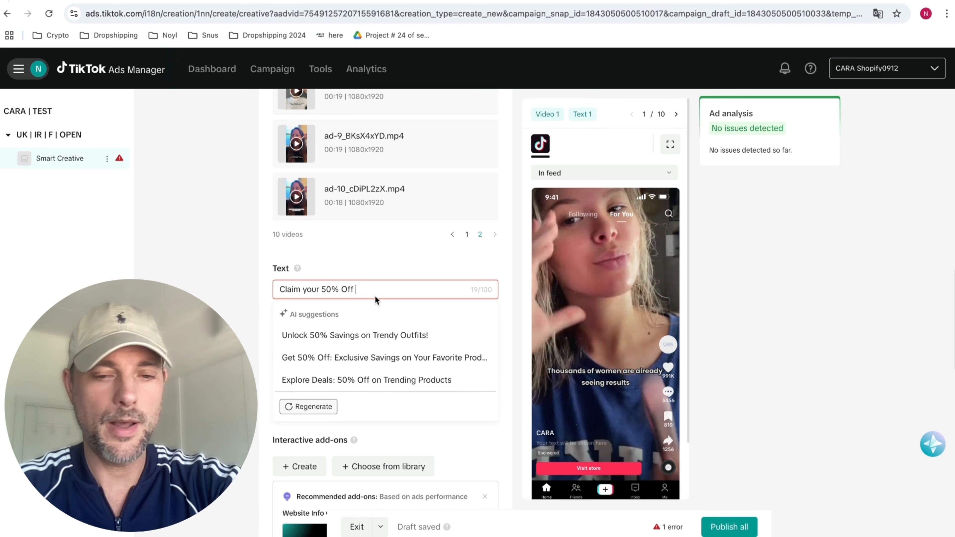
pyautogui.click(326, 226)
# Step: Add two more ad text variations: "Fall Sale Ends Soon!" and "Sale ends midnight! 50% off!"
pyautogui.click(288, 327)
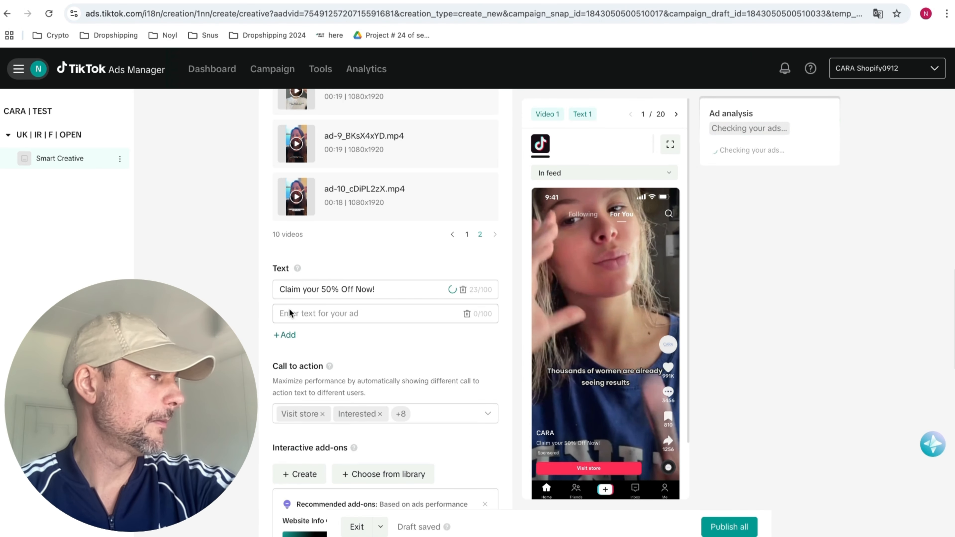
pyautogui.write('F')
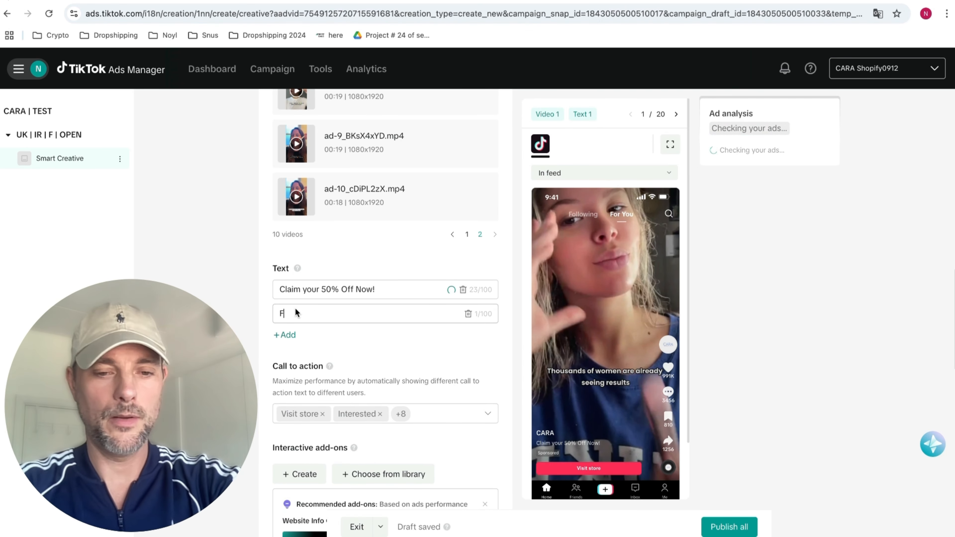
pyautogui.write('all Sale ')
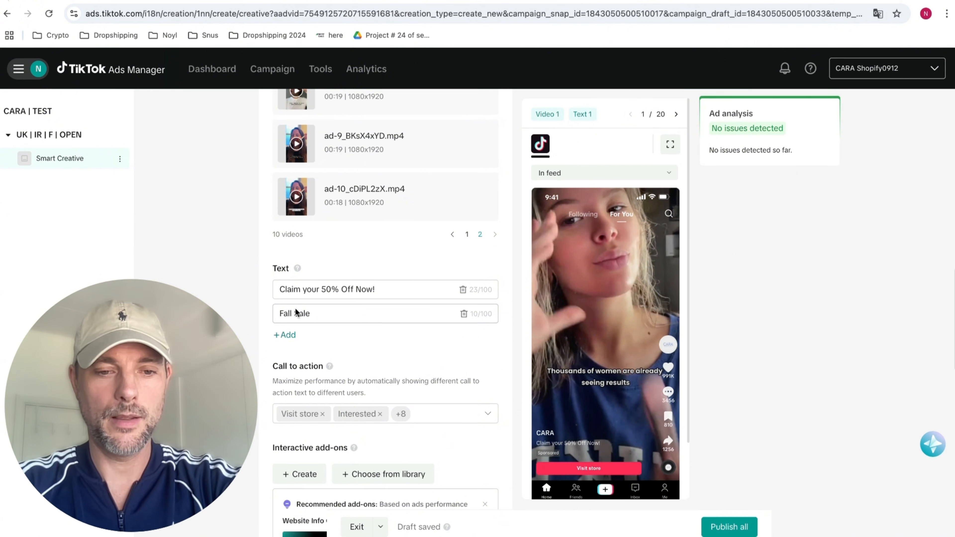
pyautogui.write('Ends Soon!')
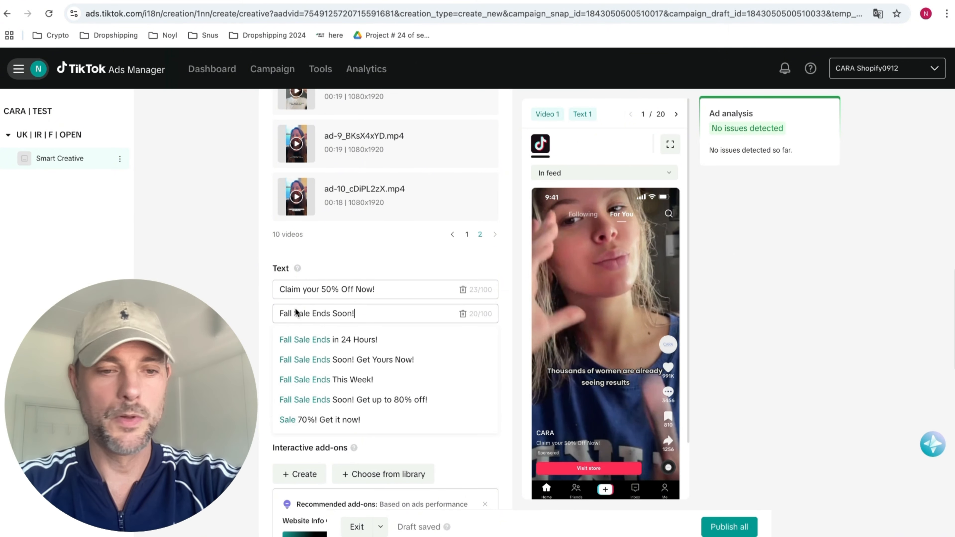
pyautogui.click(297, 337)
pyautogui.write('Sale ends')
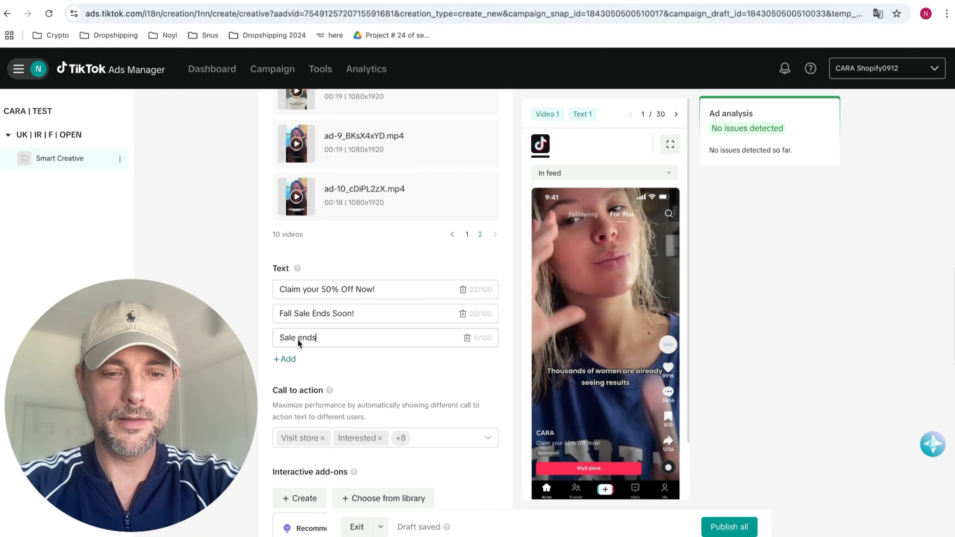
pyautogui.write(' midnight! 5')
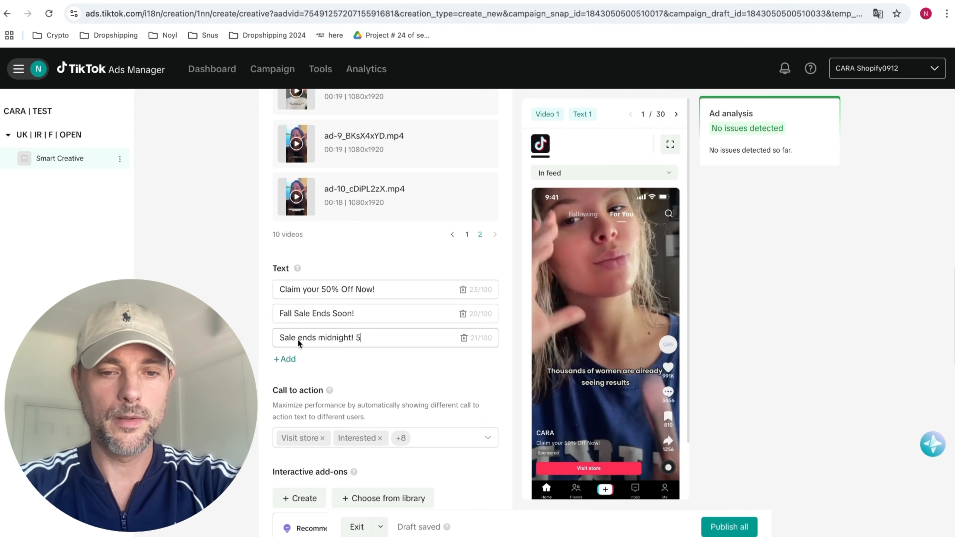
pyautogui.write('0% off!')
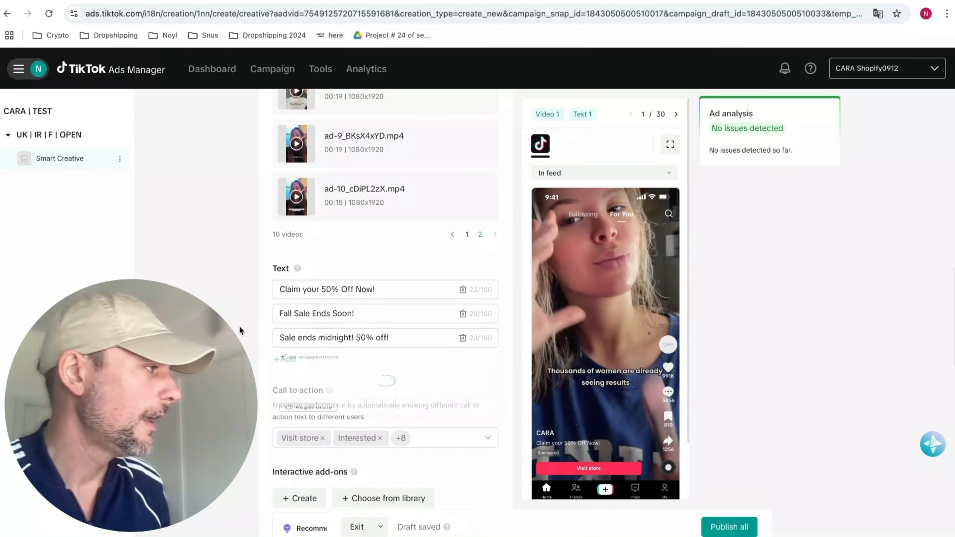
pyautogui.click(239, 327)
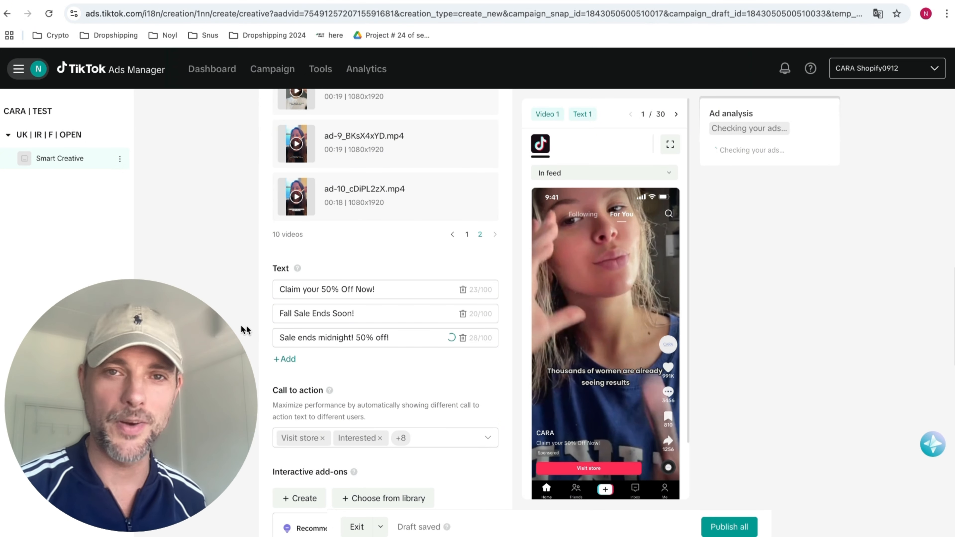
# Step: Clear the preselected calls to action and choose only Shop now
pyautogui.scroll(-2, 468, 429)
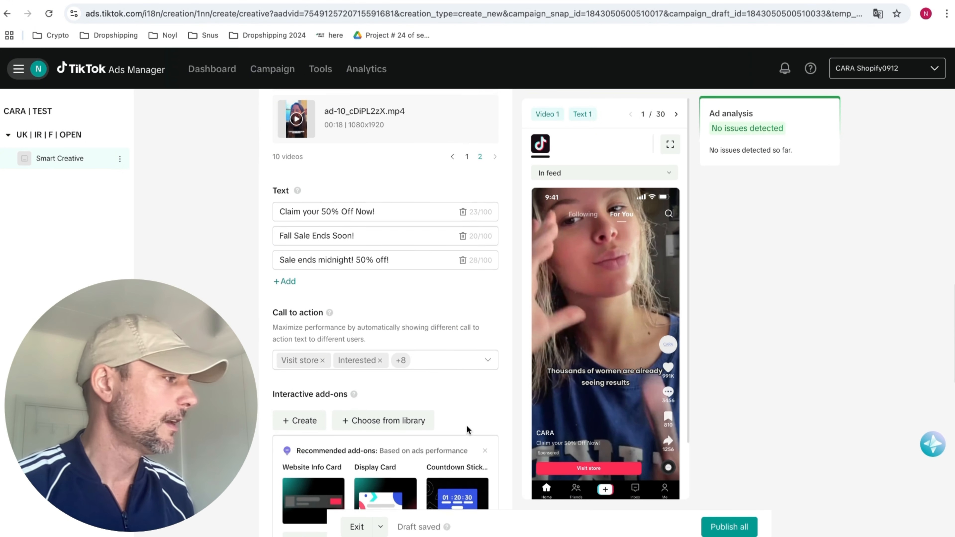
pyautogui.click(485, 357)
pyautogui.click(433, 357)
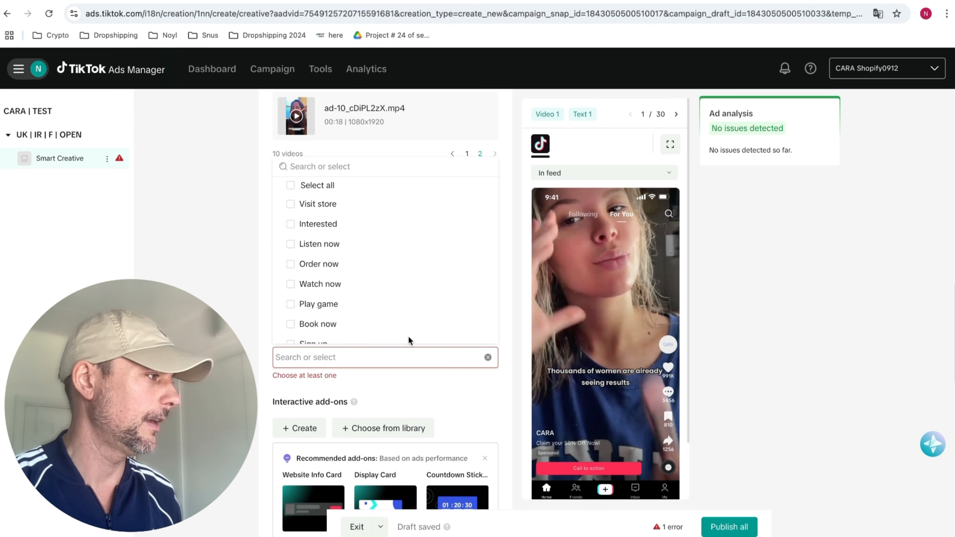
pyautogui.scroll(-1, 382, 323)
pyautogui.scroll(-2, 383, 323)
pyautogui.scroll(1, 382, 323)
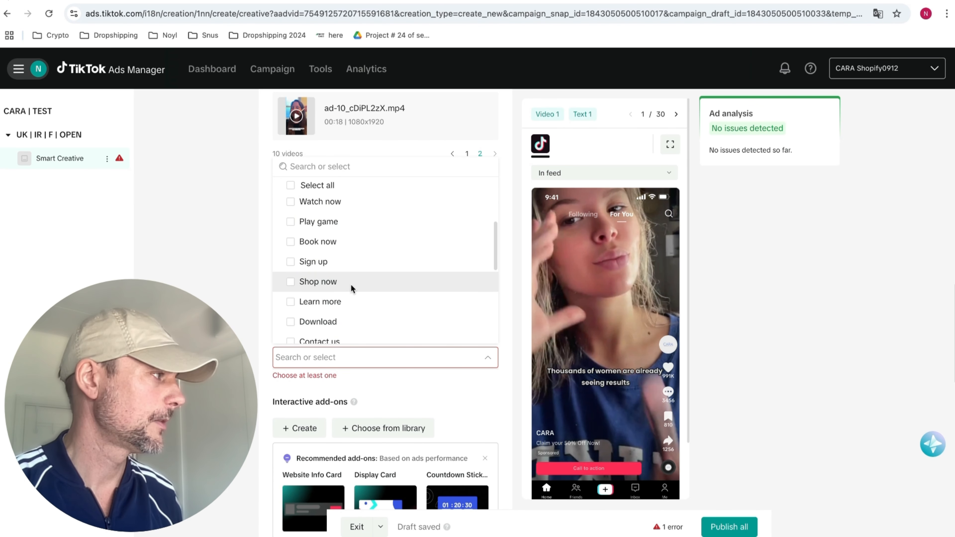
pyautogui.click(318, 290)
pyautogui.click(260, 290)
pyautogui.scroll(-4, 261, 291)
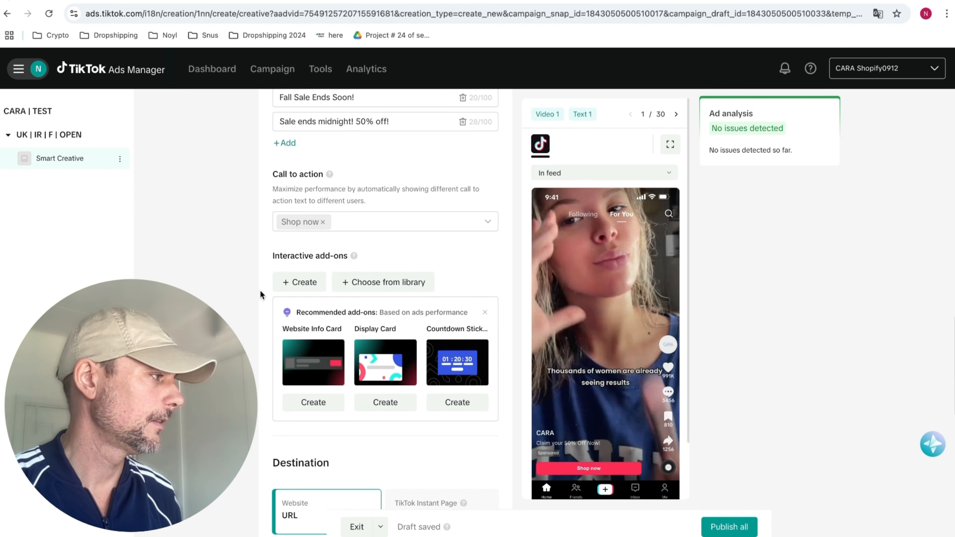
pyautogui.scroll(-5, 261, 290)
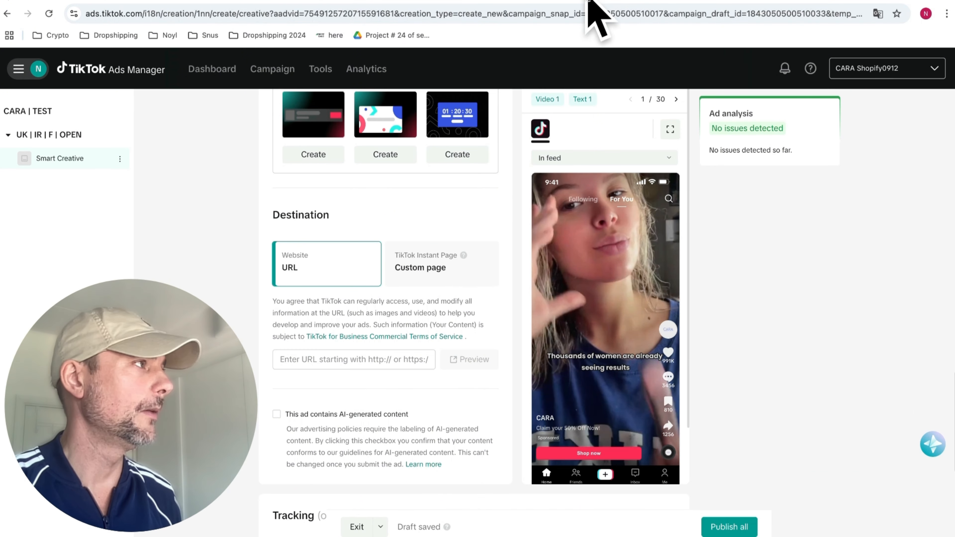
pyautogui.click(575, 0)
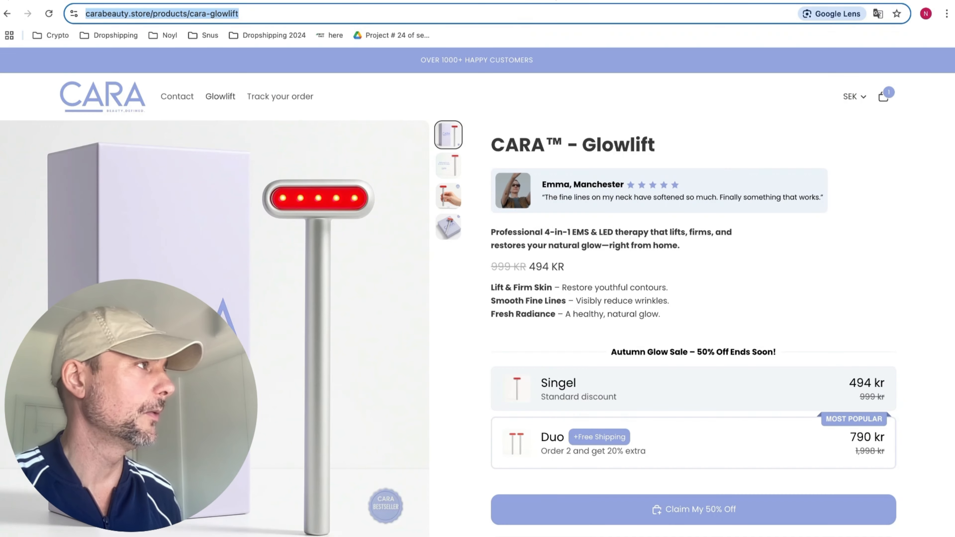
pyautogui.click(543, 15)
pyautogui.hotkey('ctrl', 'c')
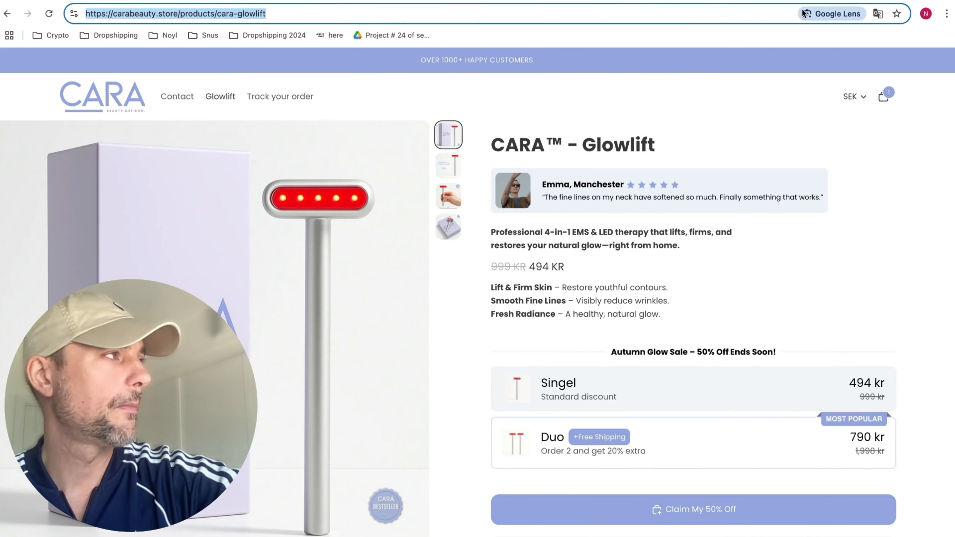
pyautogui.click(738, 1)
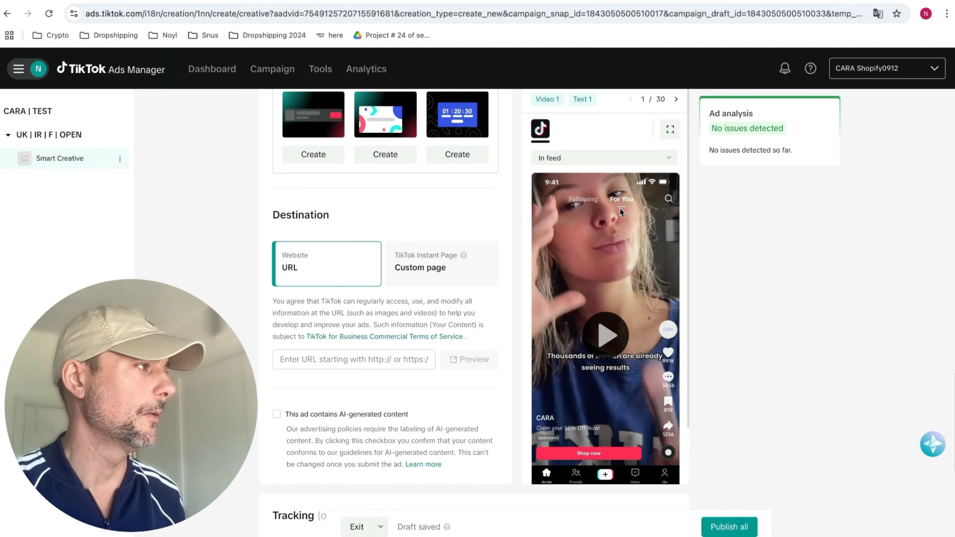
pyautogui.click(391, 357)
pyautogui.hotkey('ctrl', 'v')
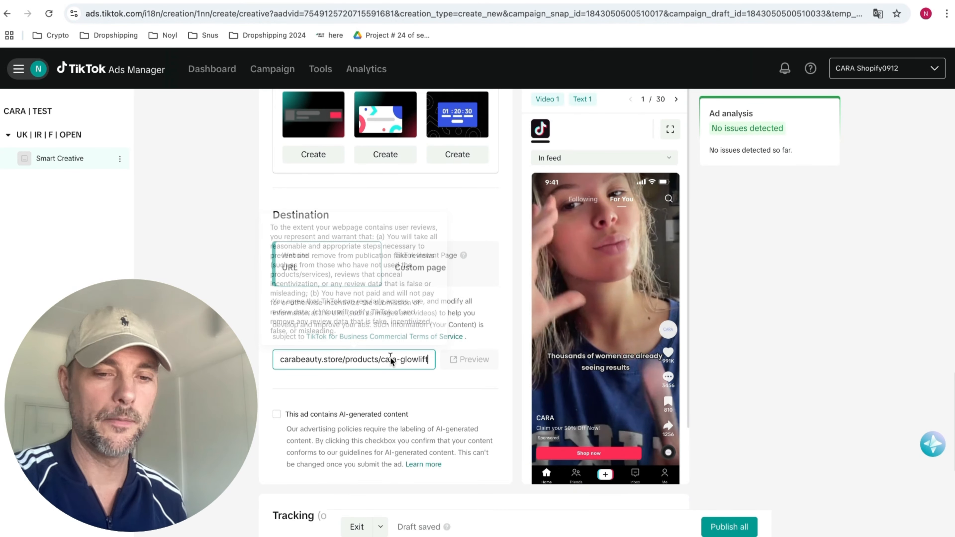
pyautogui.click(471, 360)
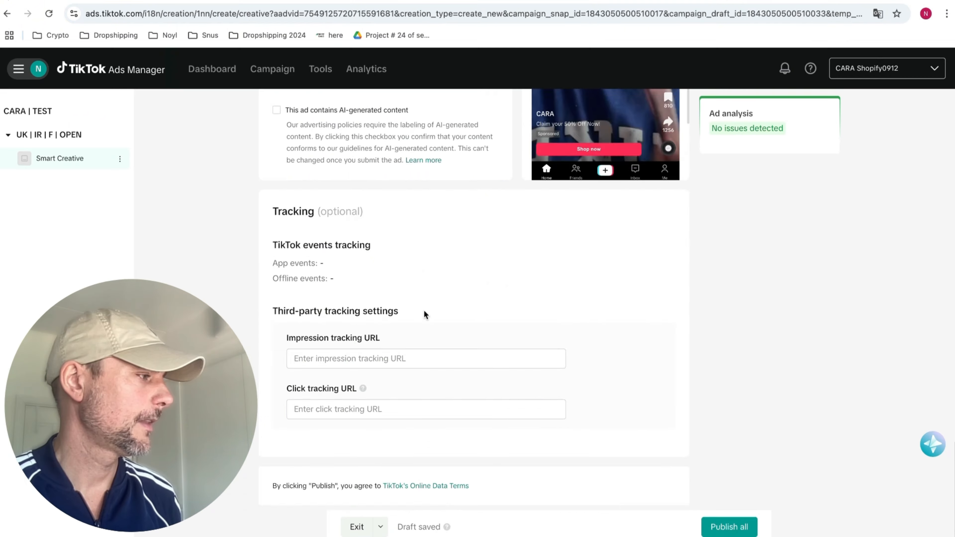
# Step: Publish the campaign with its ad group and all ads, and go to the account dashboard
pyautogui.scroll(15, 425, 310)
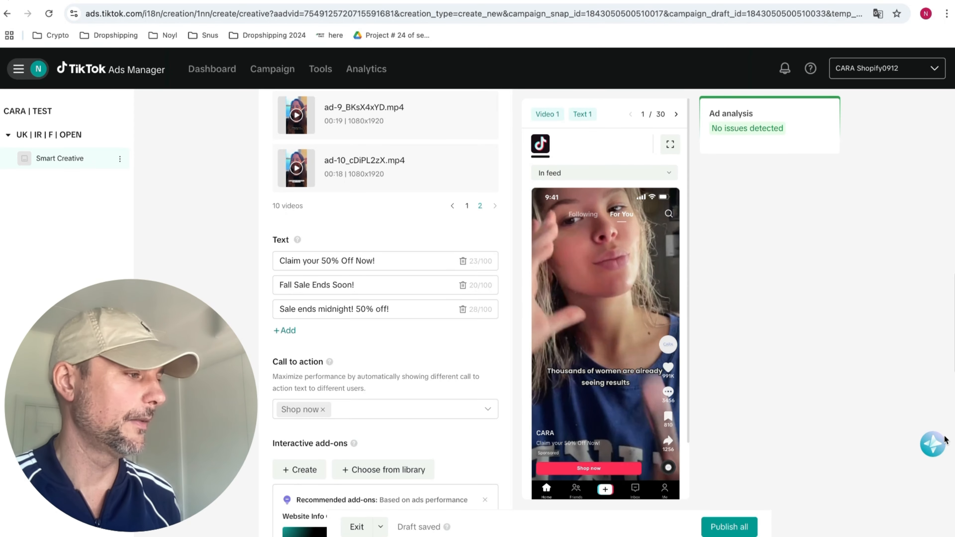
pyautogui.click(727, 527)
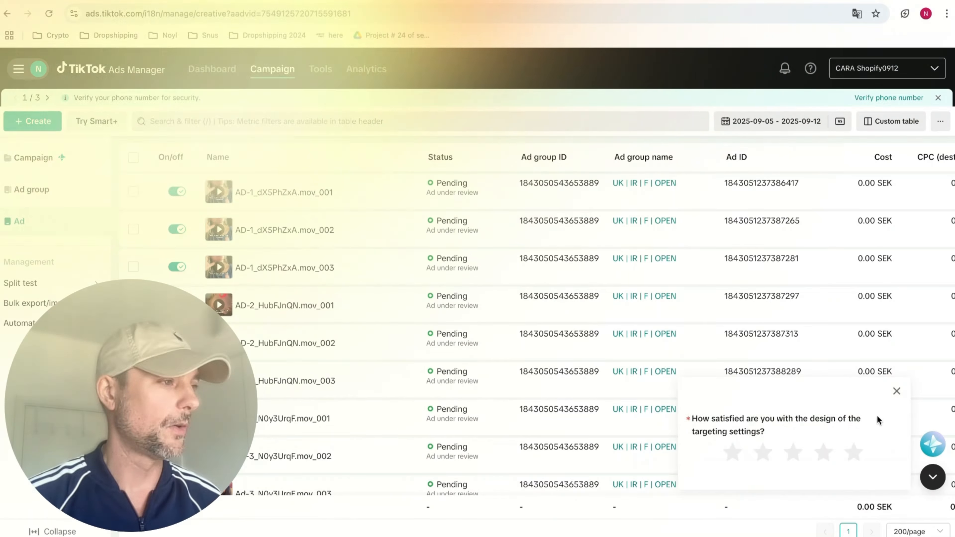
pyautogui.click(213, 70)
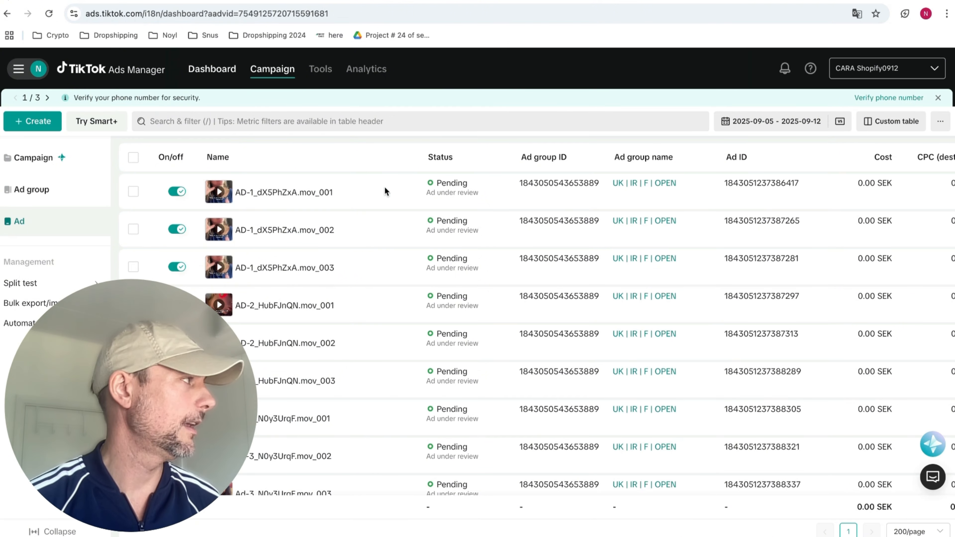